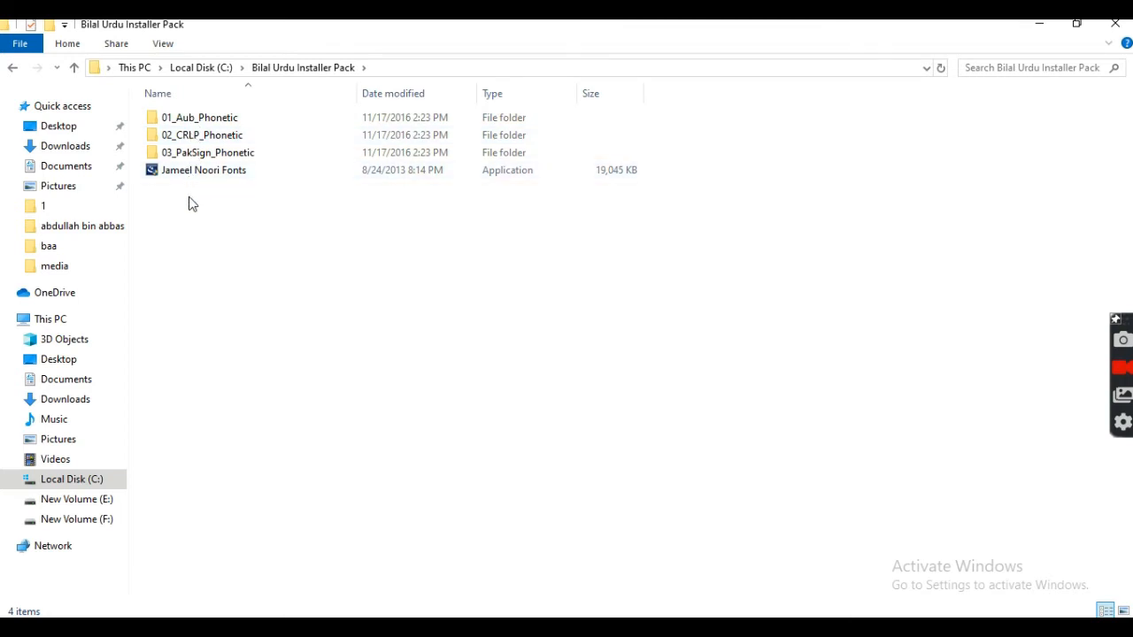
Step: Open the 01_Aub_Phonetic folder in the Bilal Urdu Installer Pack and locate its setup application
{"action": "double_click", "coordinate": [164, 177]}
{"action": "double_click", "coordinate": [165, 177]}
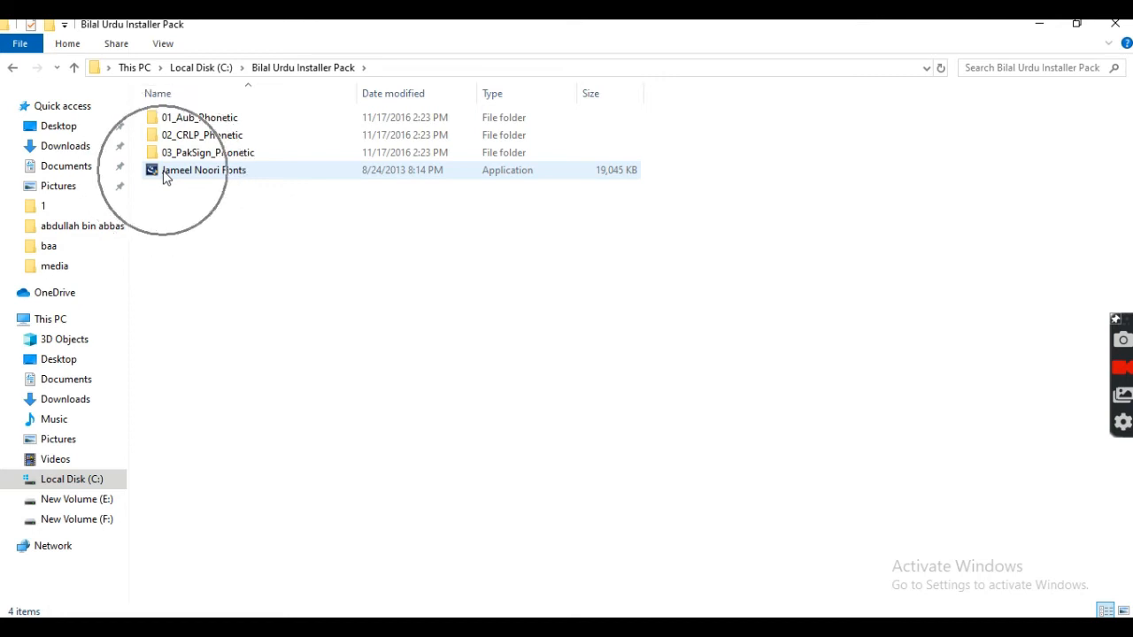
{"action": "left_click", "coordinate": [180, 124]}
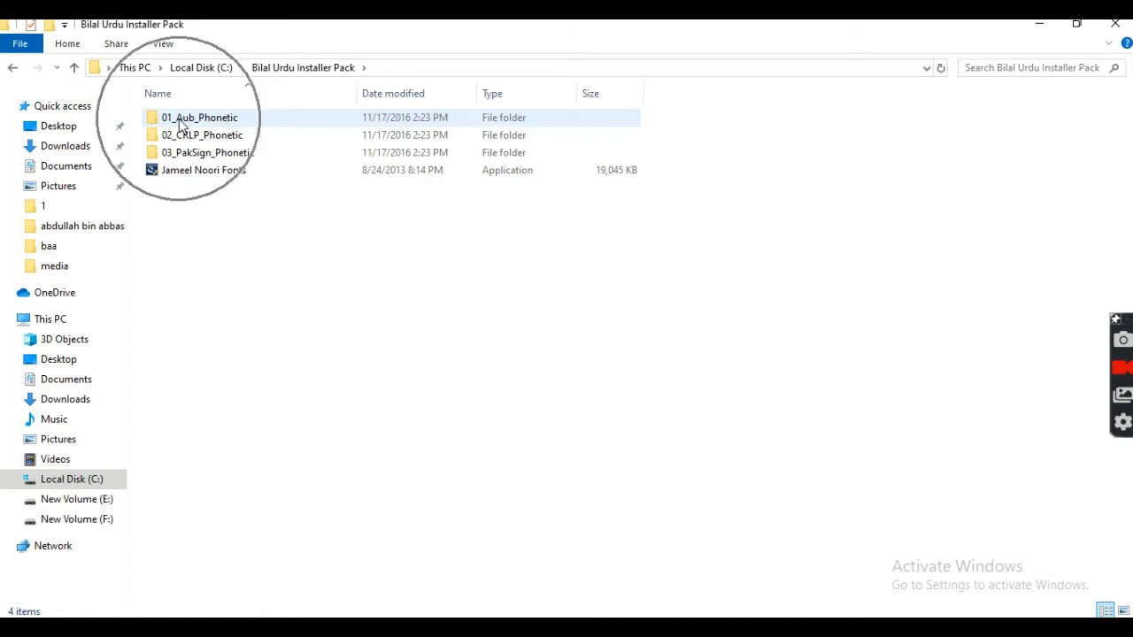
{"action": "double_click", "coordinate": [180, 123]}
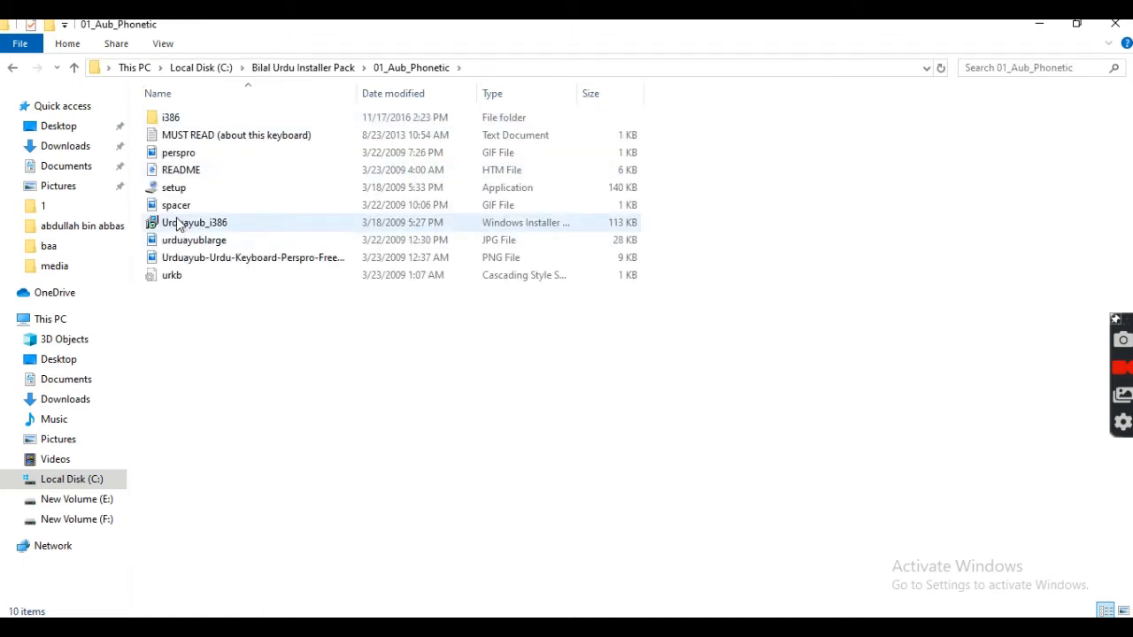
{"action": "left_click", "coordinate": [175, 188]}
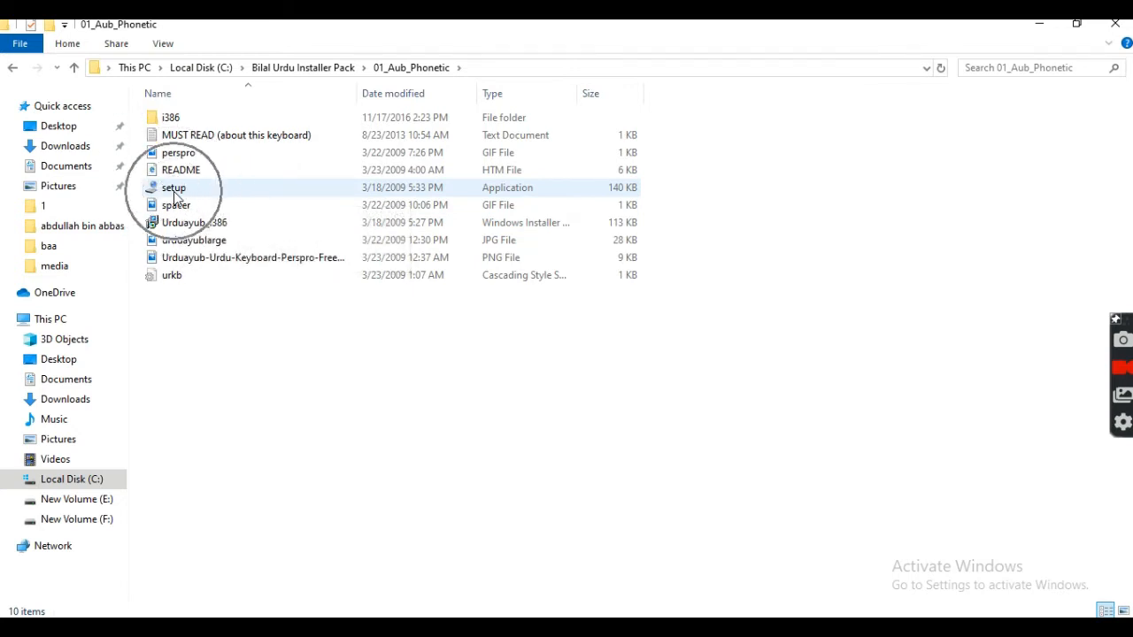
Step: Return to This PC from the installer folder and close the File Explorer window
{"action": "left_click", "coordinate": [12, 69]}
{"action": "left_click", "coordinate": [12, 69]}
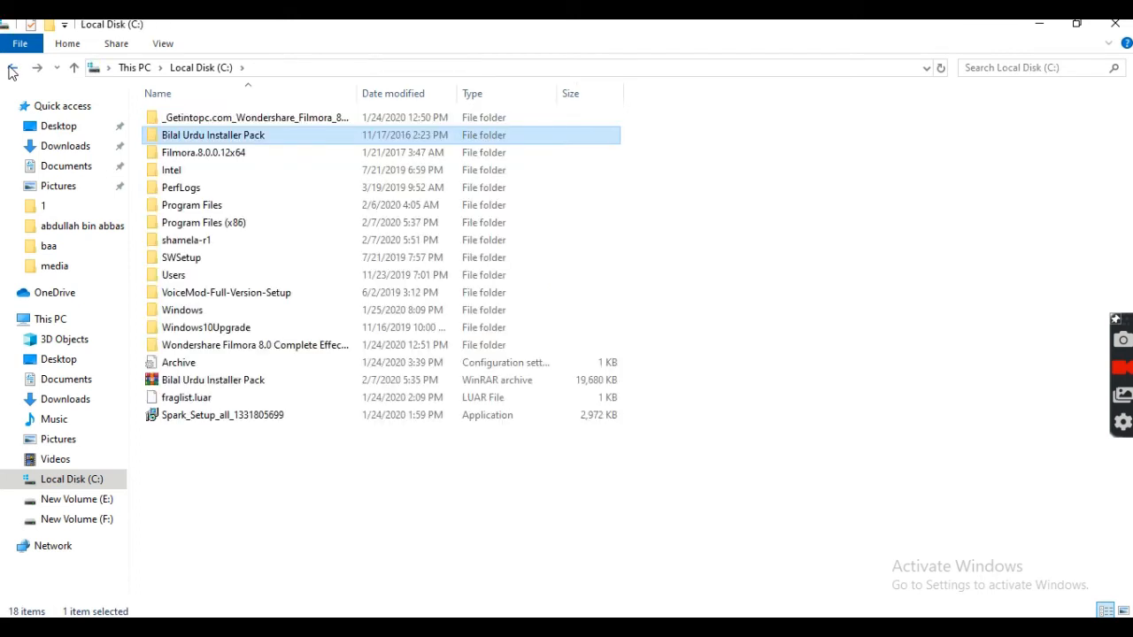
{"action": "left_click", "coordinate": [12, 69]}
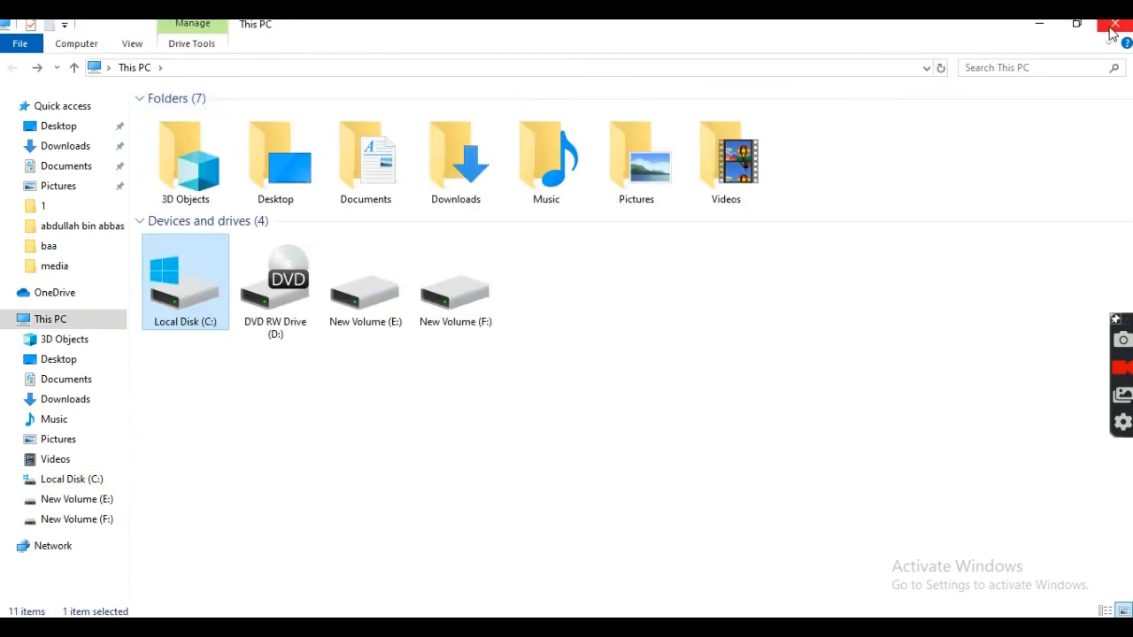
{"action": "left_click", "coordinate": [1114, 32]}
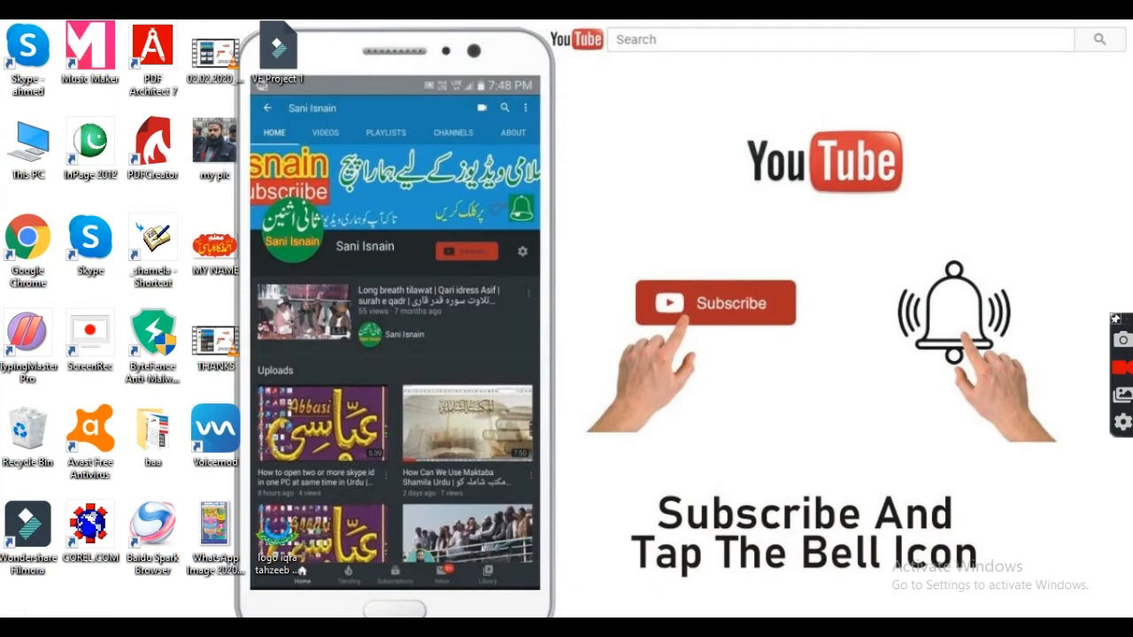
{"action": "key", "text": "super"}
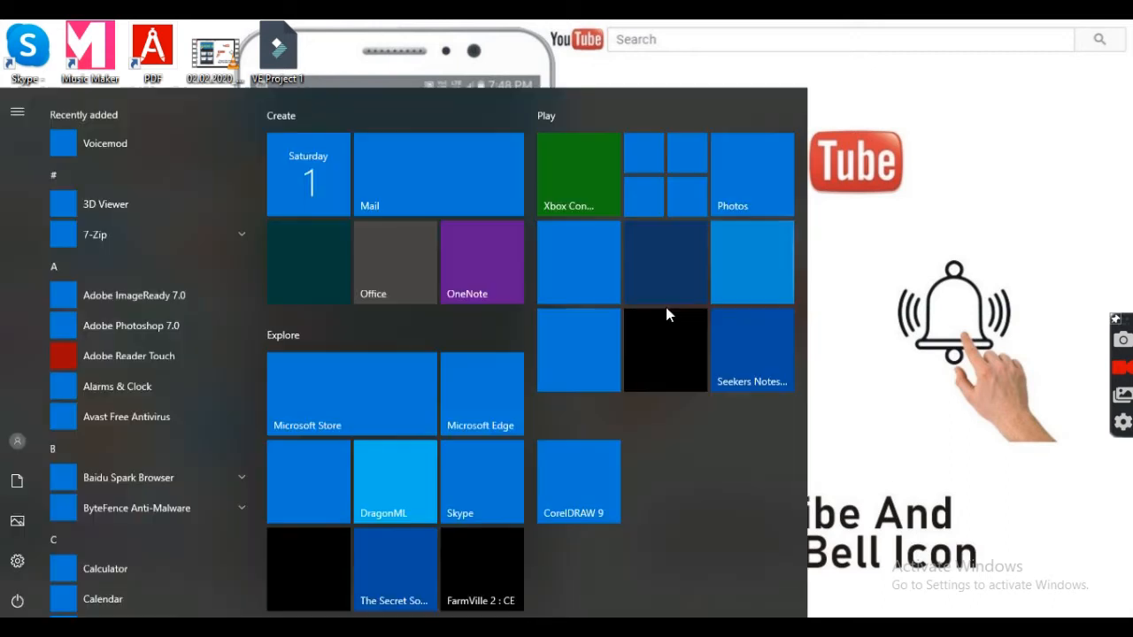
{"action": "left_click", "coordinate": [919, 177]}
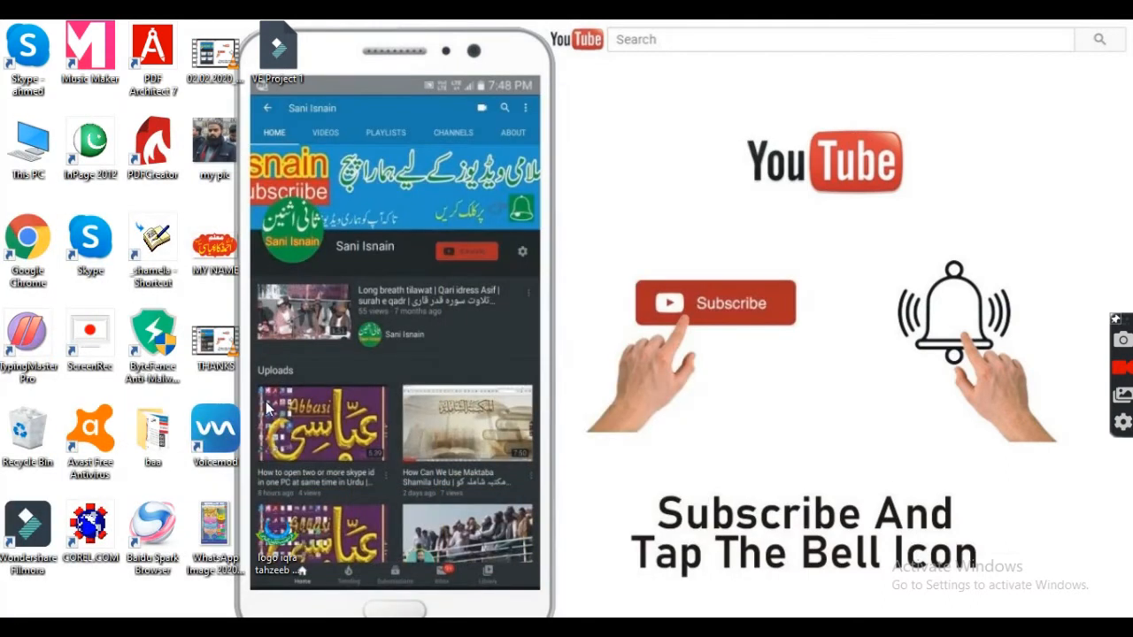
{"action": "left_click", "coordinate": [53, 610]}
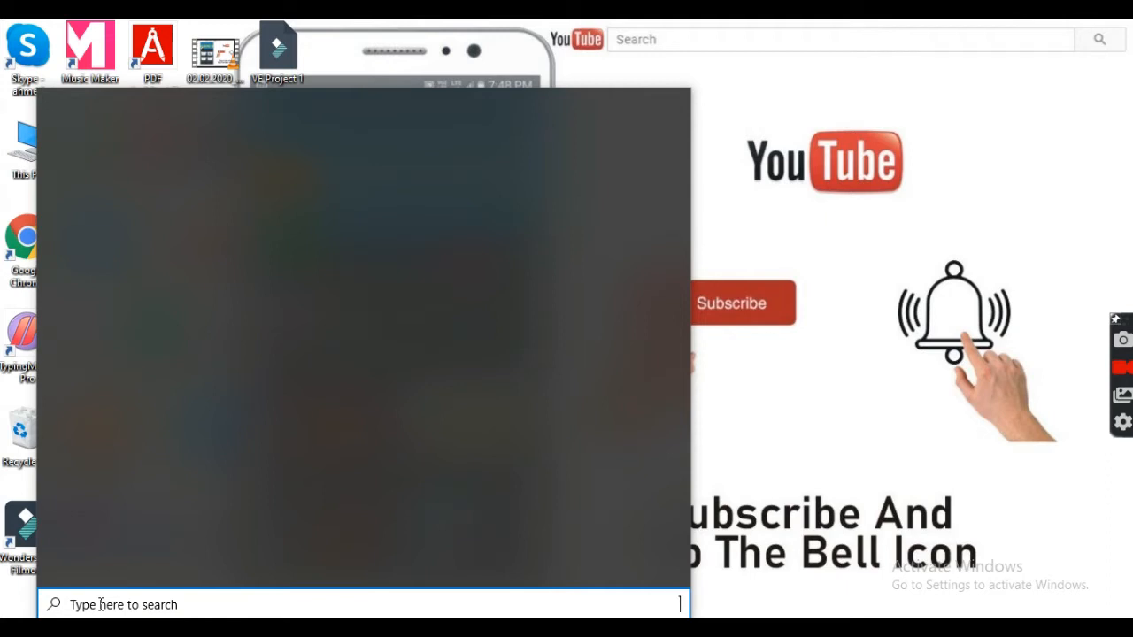
{"action": "type", "text": "لانگ"}
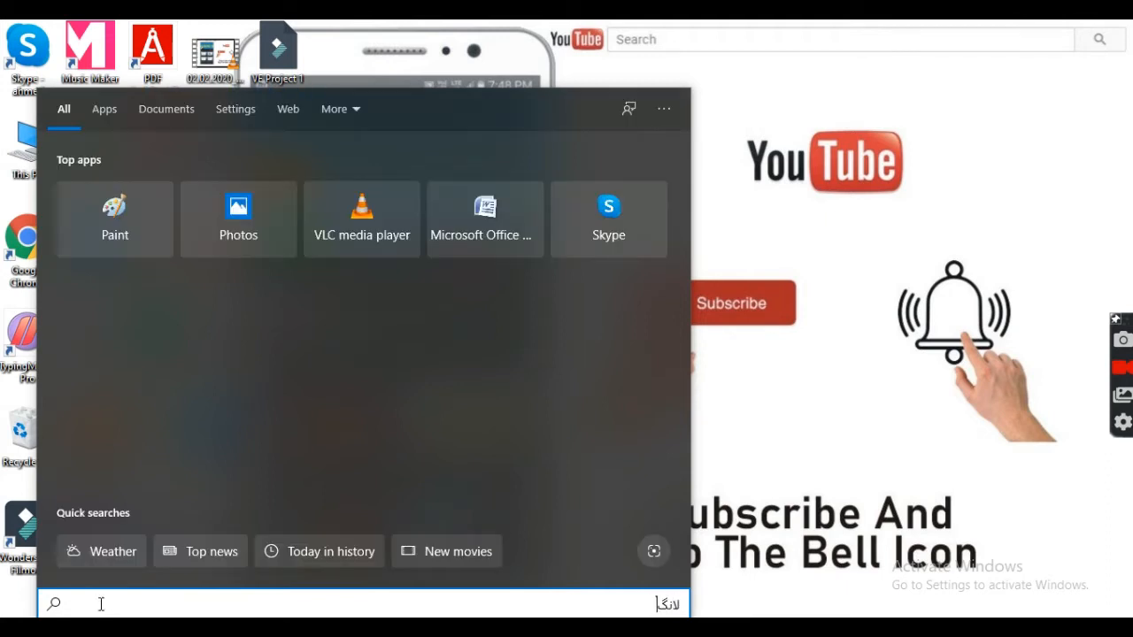
{"action": "key", "text": "BackSpace"}
{"action": "key", "text": "BackSpace"}
{"action": "key", "text": "BackSpace"}
{"action": "key", "text": "BackSpace"}
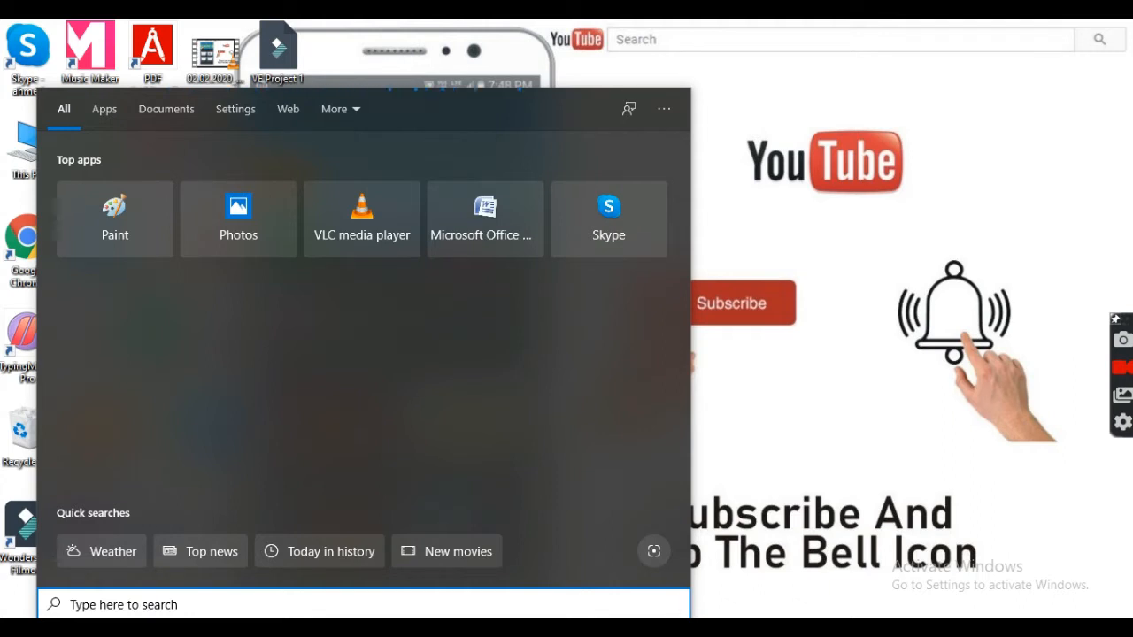
Step: Switch the input language to English, search Windows for "languages" and open the Language page of the language and keyboard settings
{"action": "key", "text": "super+space"}
{"action": "left_click", "coordinate": [955, 447]}
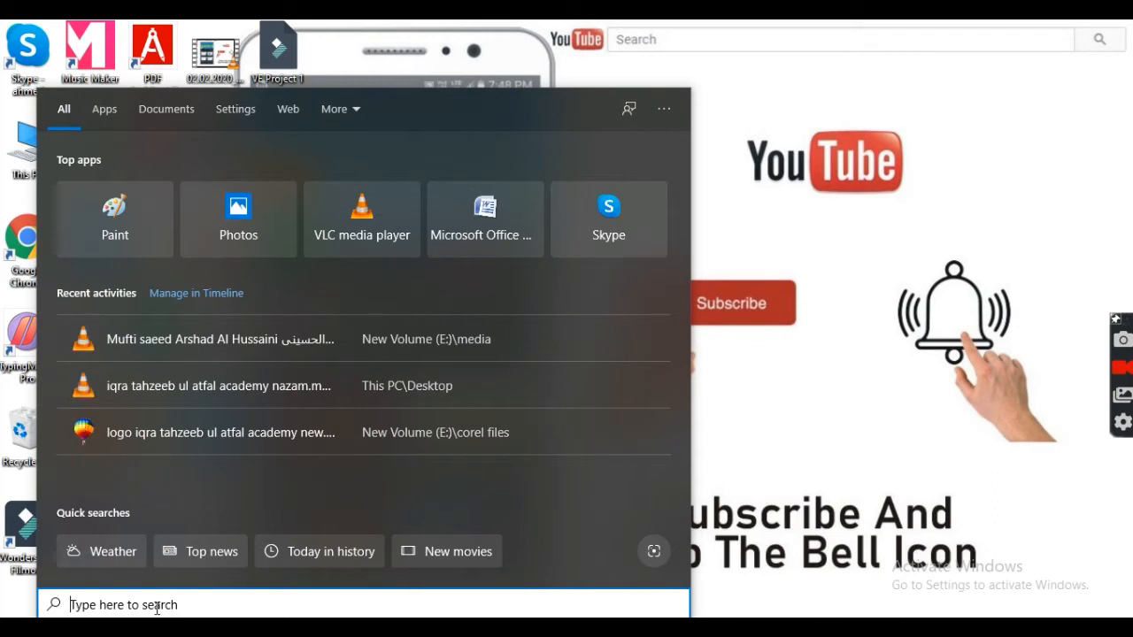
{"action": "type", "text": "languages"}
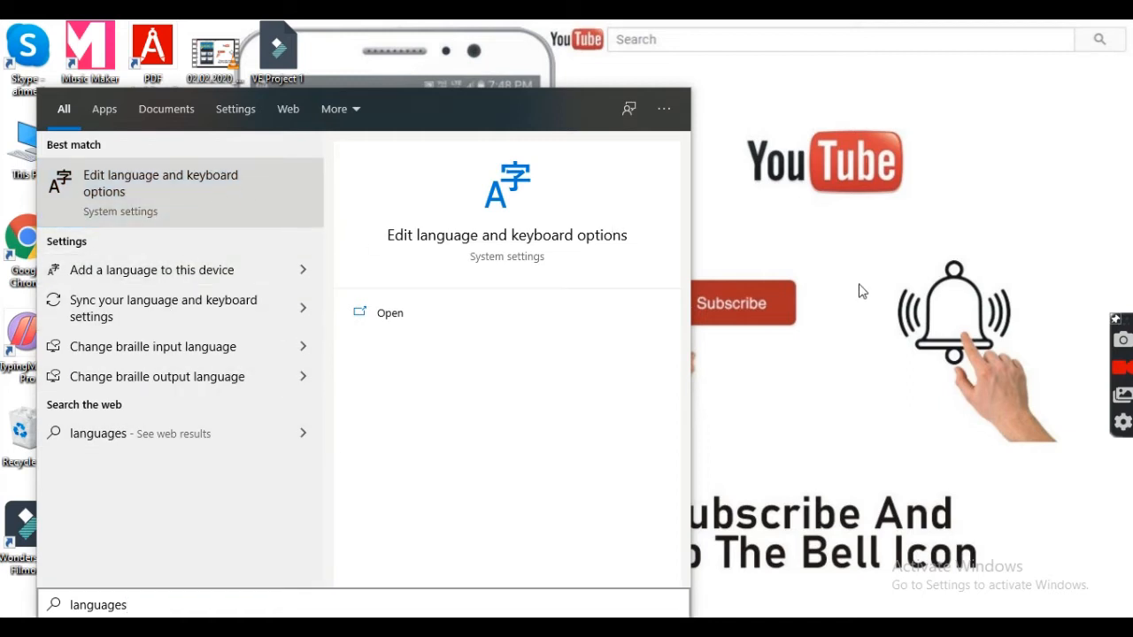
{"action": "left_click", "coordinate": [171, 207]}
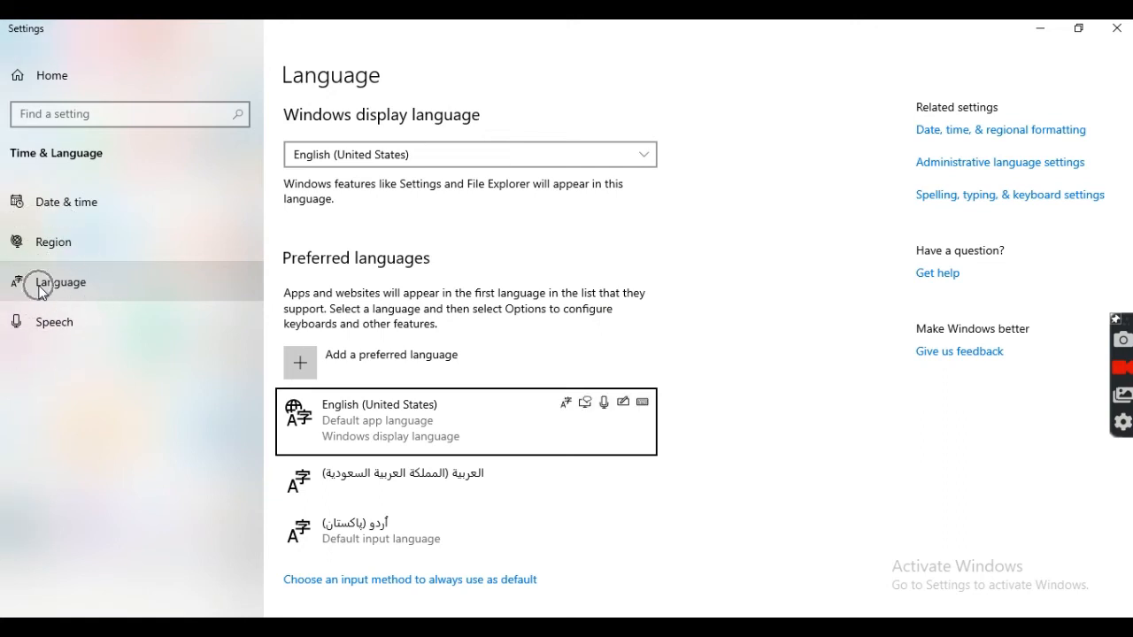
{"action": "left_click", "coordinate": [42, 285]}
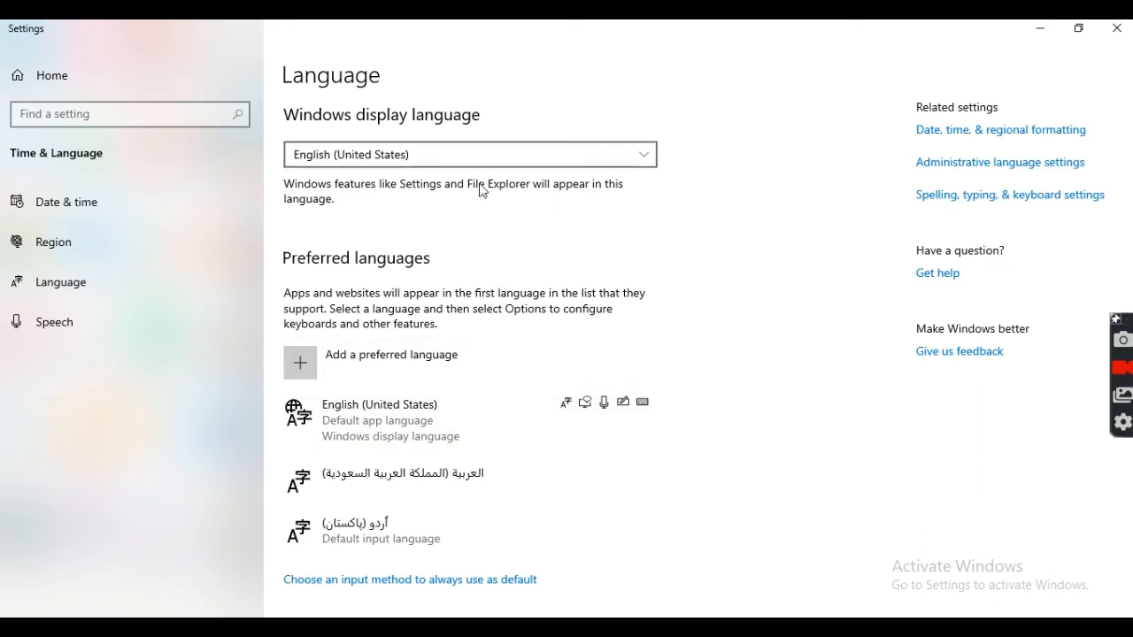
Step: Examine the Windows display language choices and the list of languages available to install, without adding one
{"action": "left_click", "coordinate": [641, 164]}
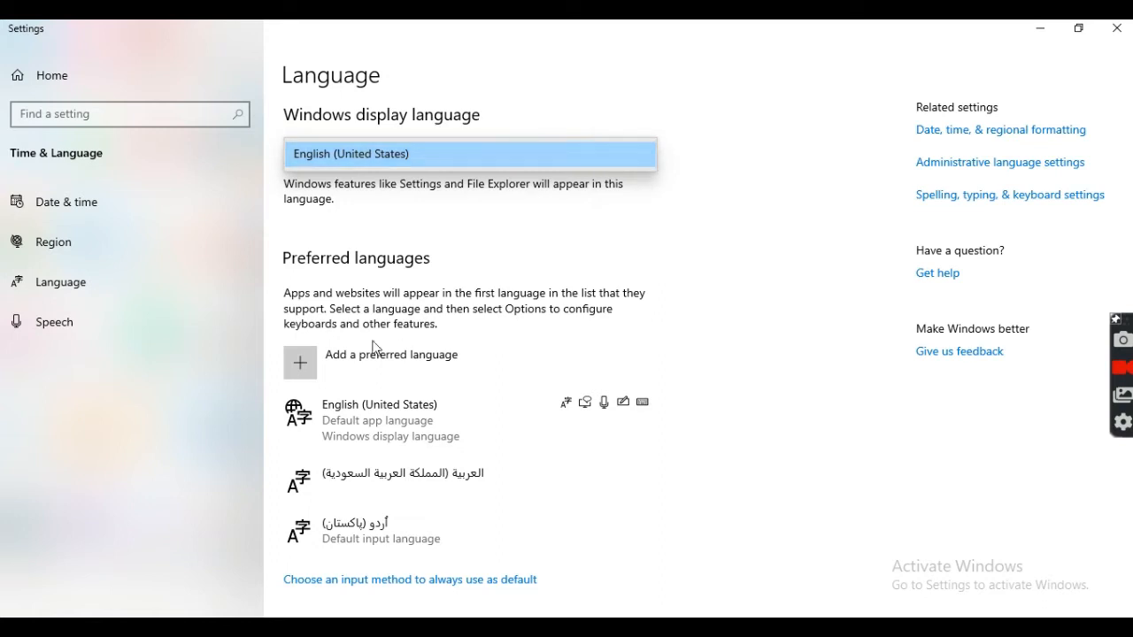
{"action": "left_click", "coordinate": [302, 371]}
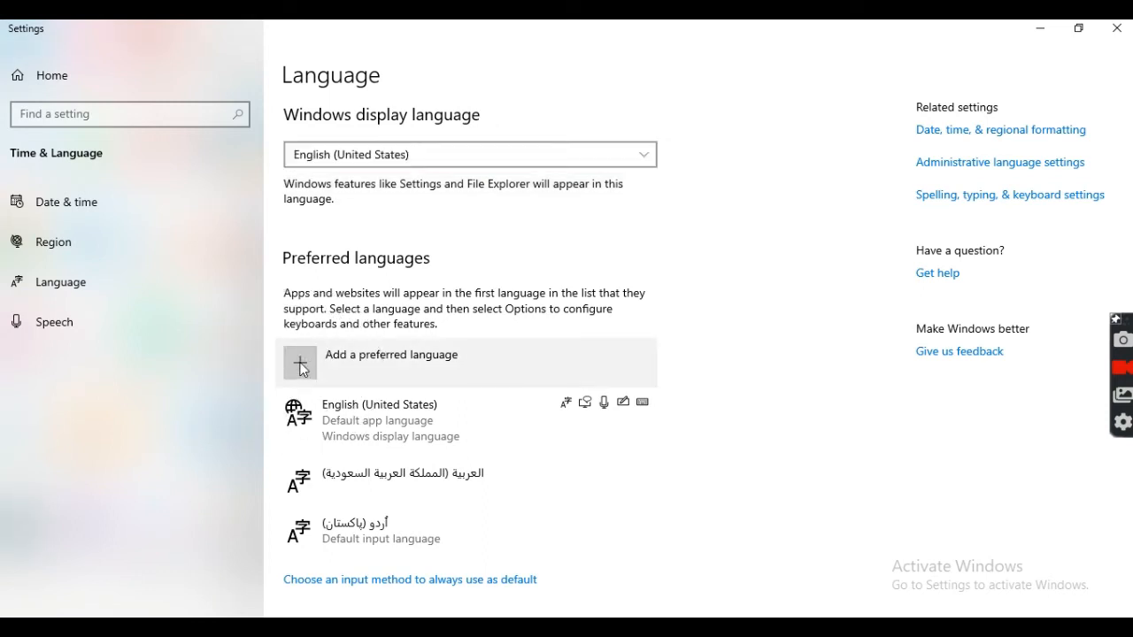
{"action": "left_click", "coordinate": [301, 366]}
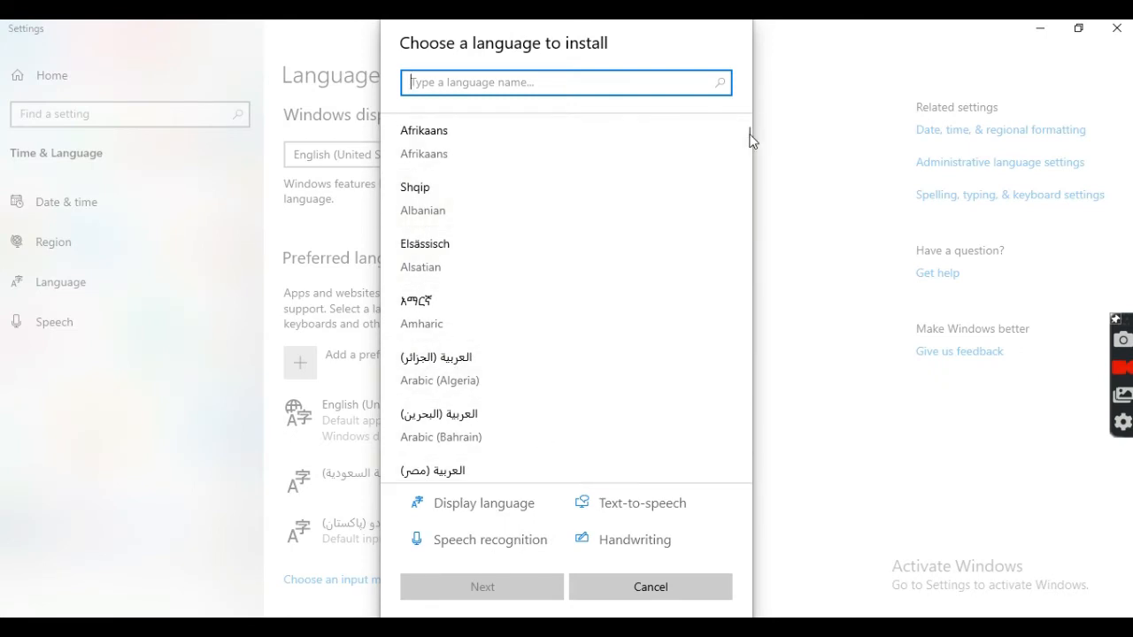
{"action": "left_click_drag", "start_coordinate": [749, 132], "coordinate": [712, 341]}
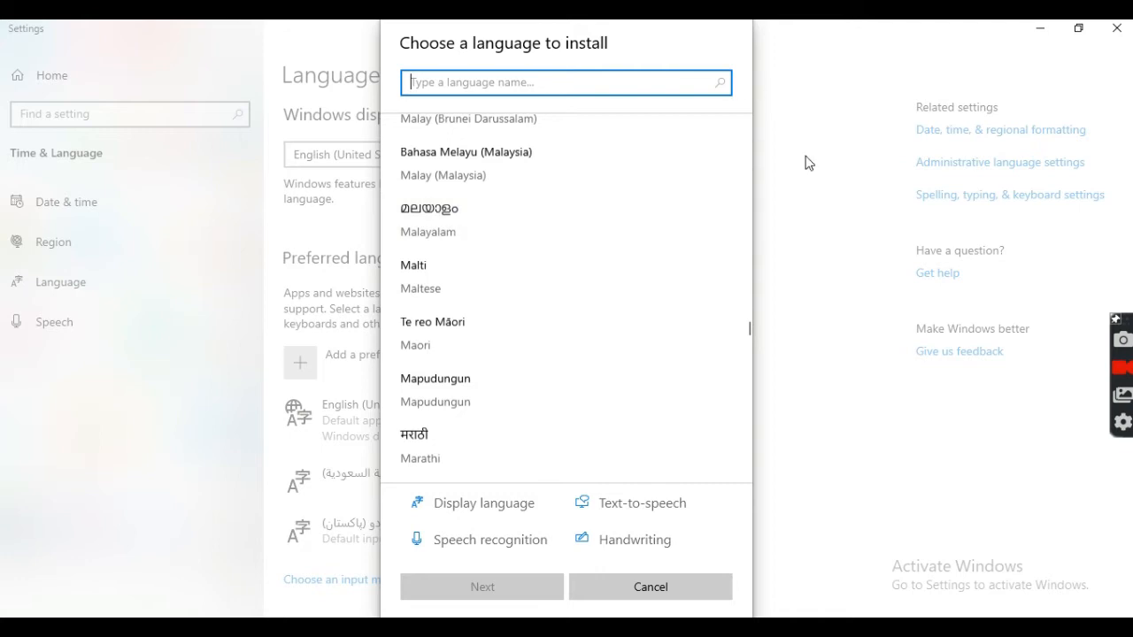
{"action": "left_click", "coordinate": [642, 585]}
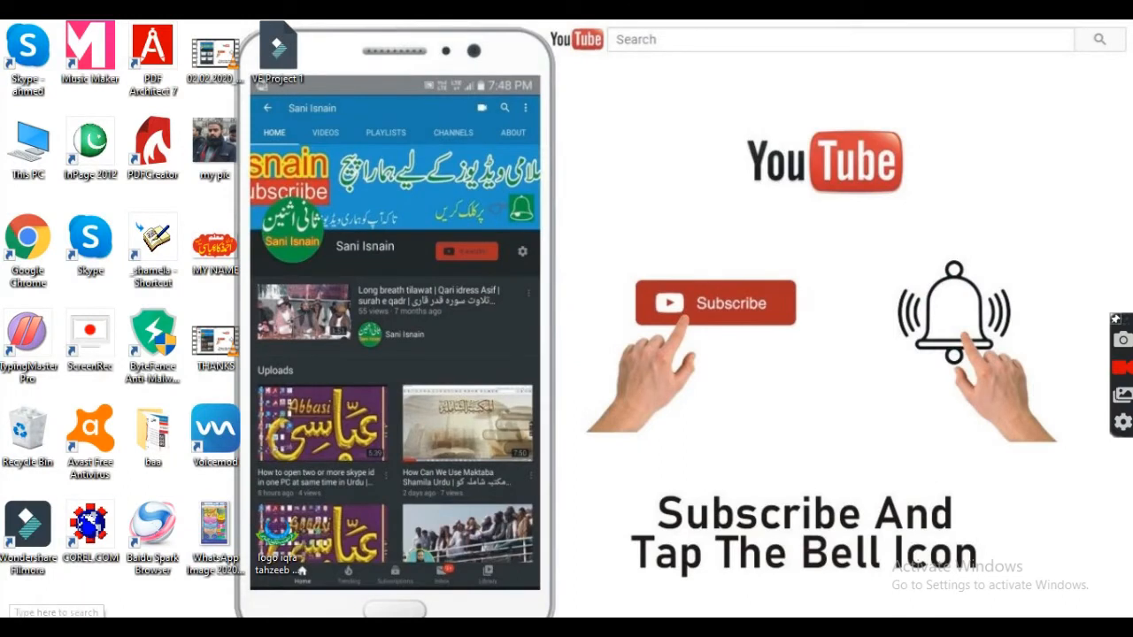
Step: Switch to Paint with a blank picture and maximise its window
{"action": "key", "text": "super+s"}
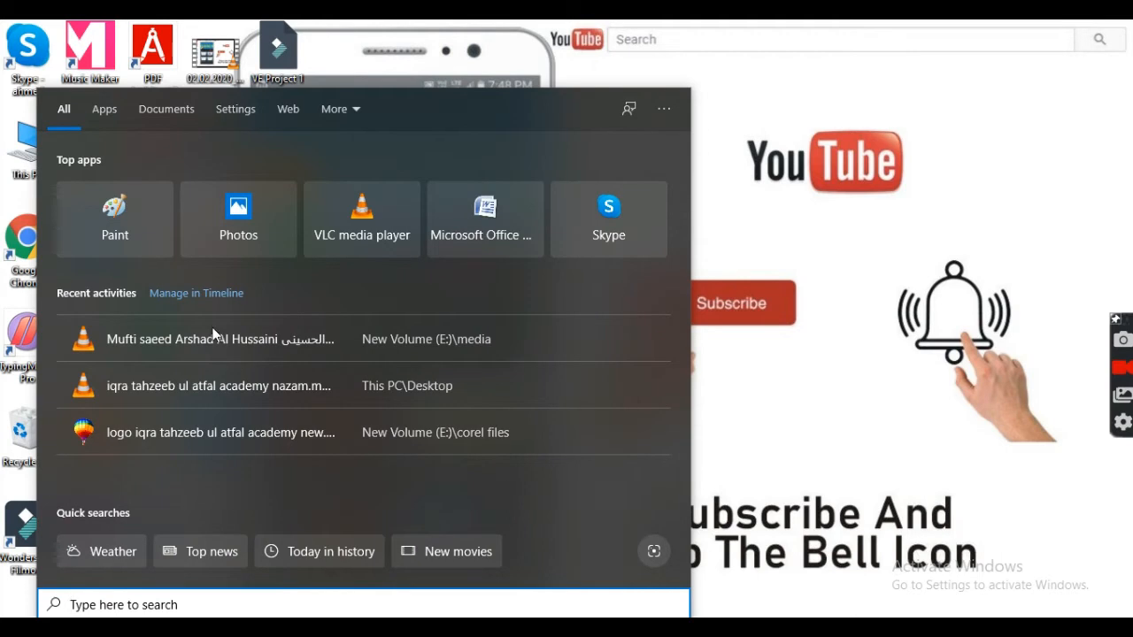
{"action": "key", "text": "Escape"}
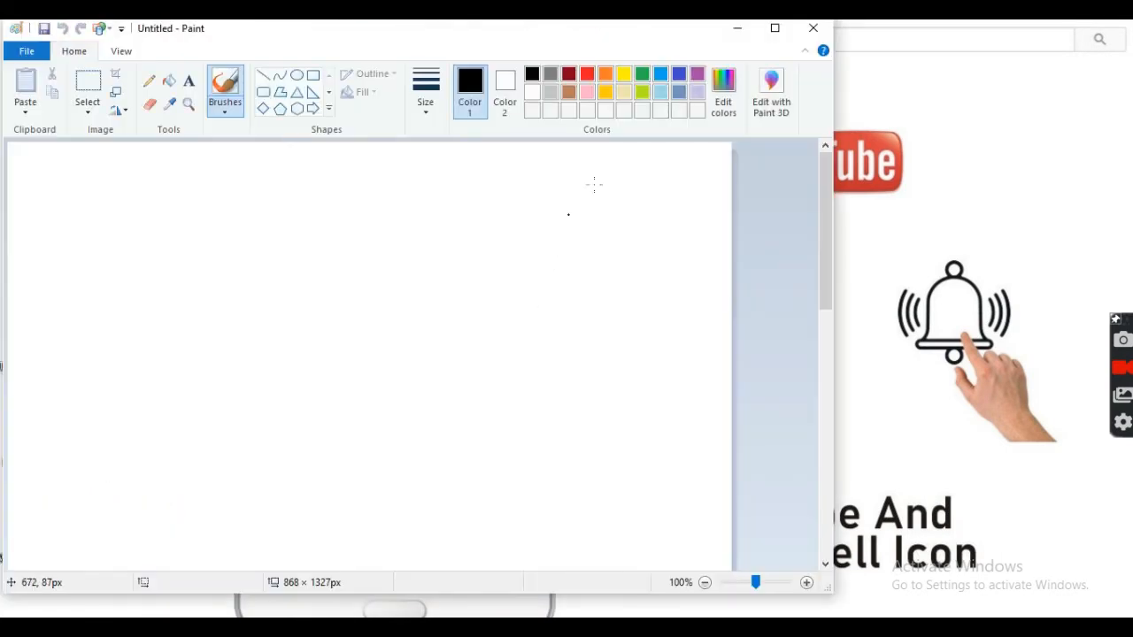
{"action": "left_click", "coordinate": [774, 27]}
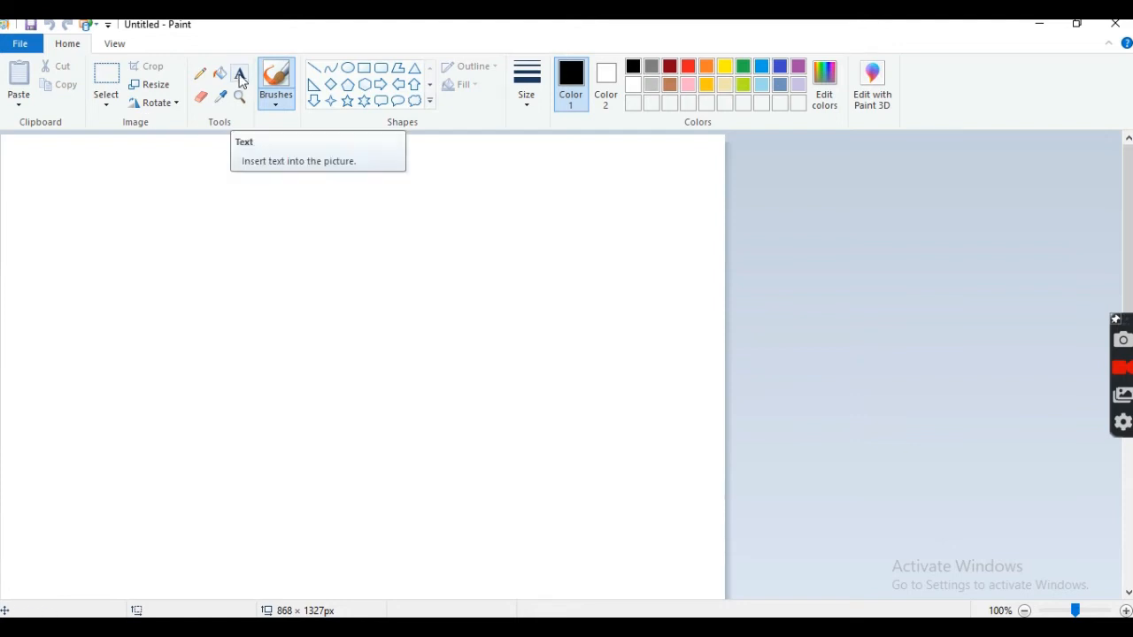
Step: Place a text box in the upper-left area of the canvas and switch the input language to Urdu (Pakistan)
{"action": "left_click", "coordinate": [240, 76]}
{"action": "left_click", "coordinate": [91, 209]}
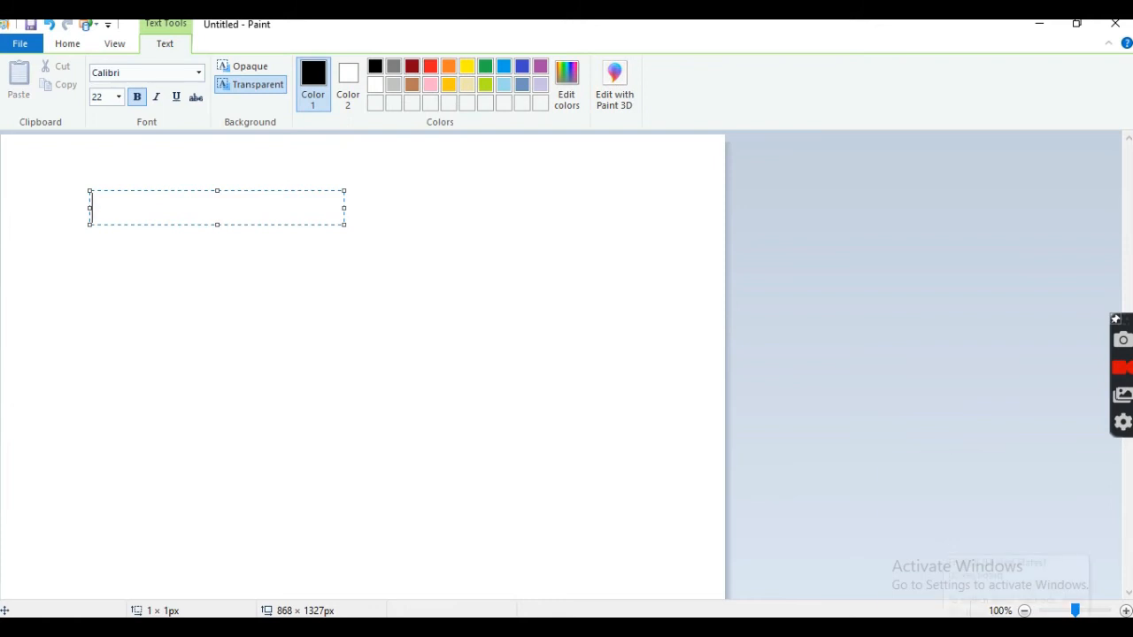
{"action": "left_click", "coordinate": [1044, 617]}
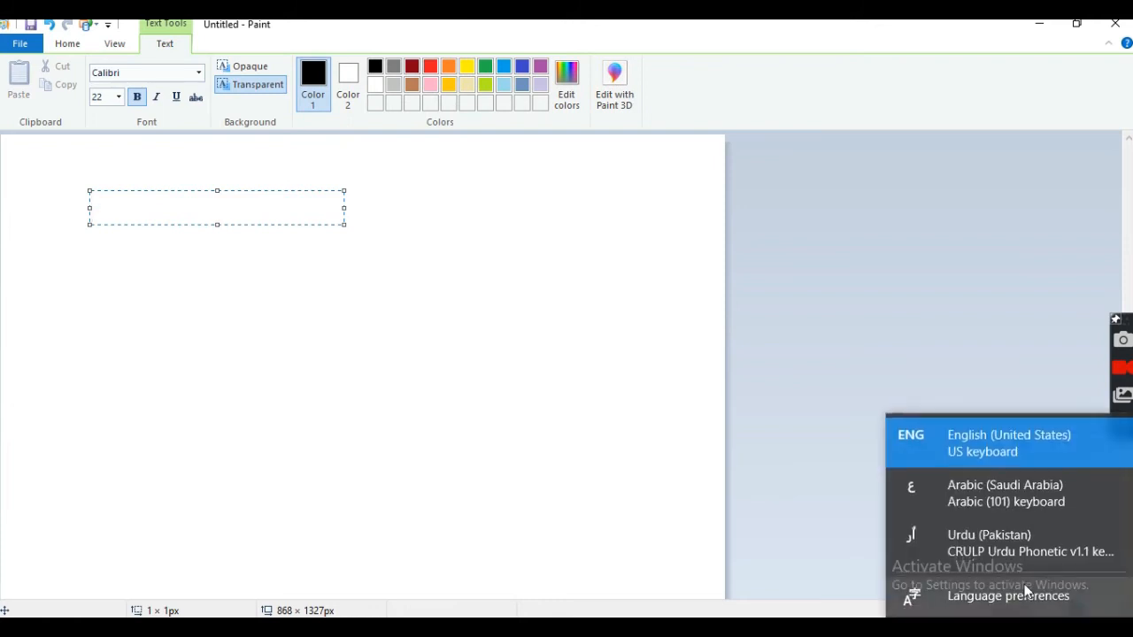
{"action": "left_click", "coordinate": [937, 538]}
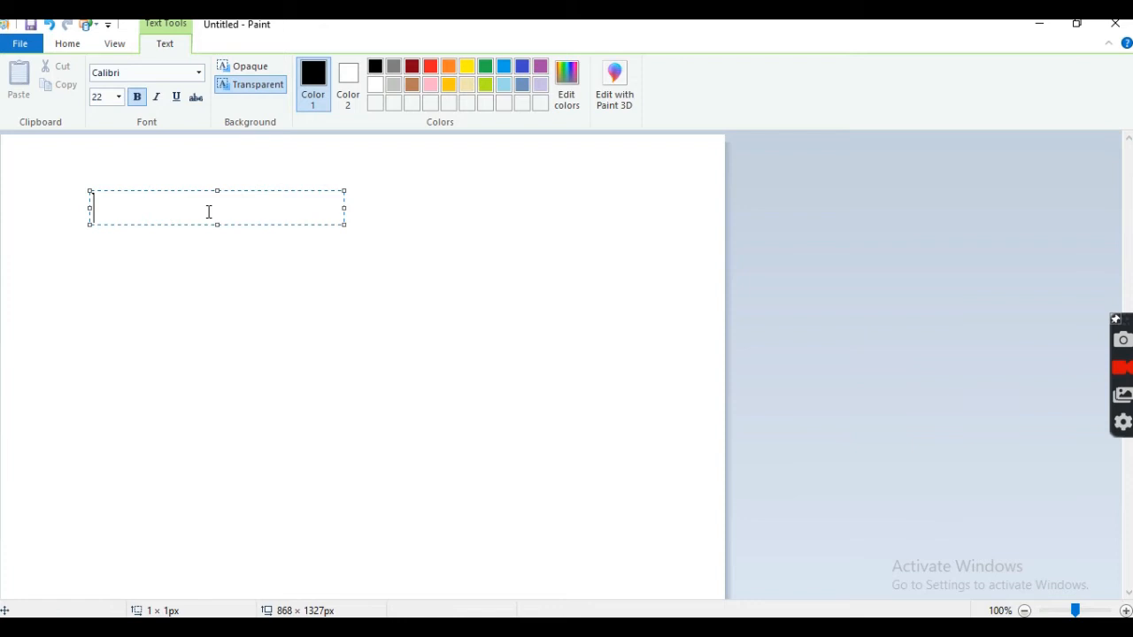
{"action": "type", "text": "فجکلسدافجسدکلدفجسدکل"}
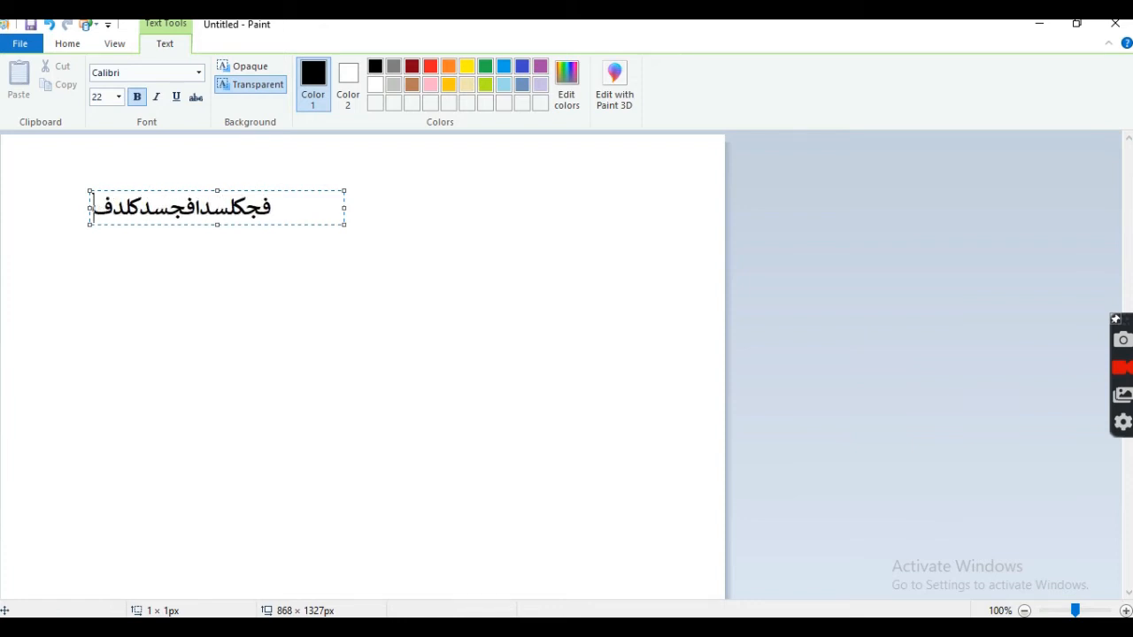
{"action": "key", "text": "BackSpace"}
{"action": "key", "text": "BackSpace"}
{"action": "key", "text": "BackSpace"}
{"action": "key", "text": "BackSpace"}
{"action": "key", "text": "BackSpace"}
{"action": "key", "text": "BackSpace"}
{"action": "key", "text": "BackSpace"}
{"action": "key", "text": "BackSpace"}
{"action": "key", "text": "BackSpace"}
{"action": "key", "text": "BackSpace"}
{"action": "key", "text": "BackSpace"}
{"action": "key", "text": "BackSpace"}
{"action": "key", "text": "BackSpace"}
{"action": "key", "text": "BackSpace"}
{"action": "key", "text": "BackSpace"}
{"action": "key", "text": "BackSpace"}
{"action": "key", "text": "BackSpace"}
{"action": "key", "text": "BackSpace"}
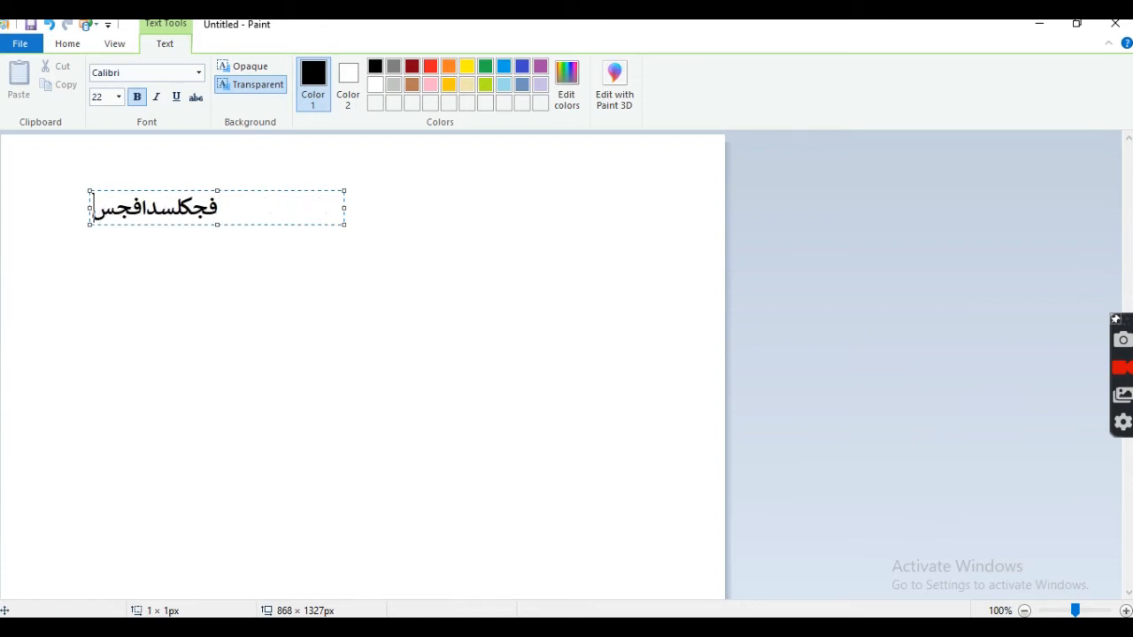
{"action": "key", "text": "BackSpace"}
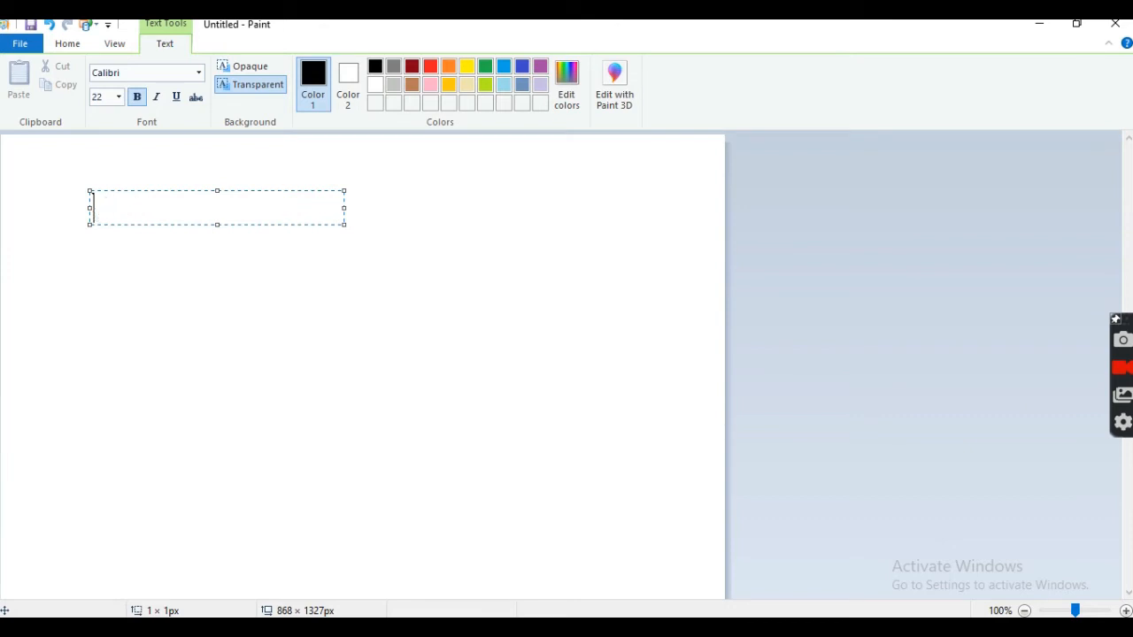
Step: Enter the Urdu text "ثانی اثنین" in the text box and commit it to the canvas
{"action": "type", "text": "ثانی اثنین"}
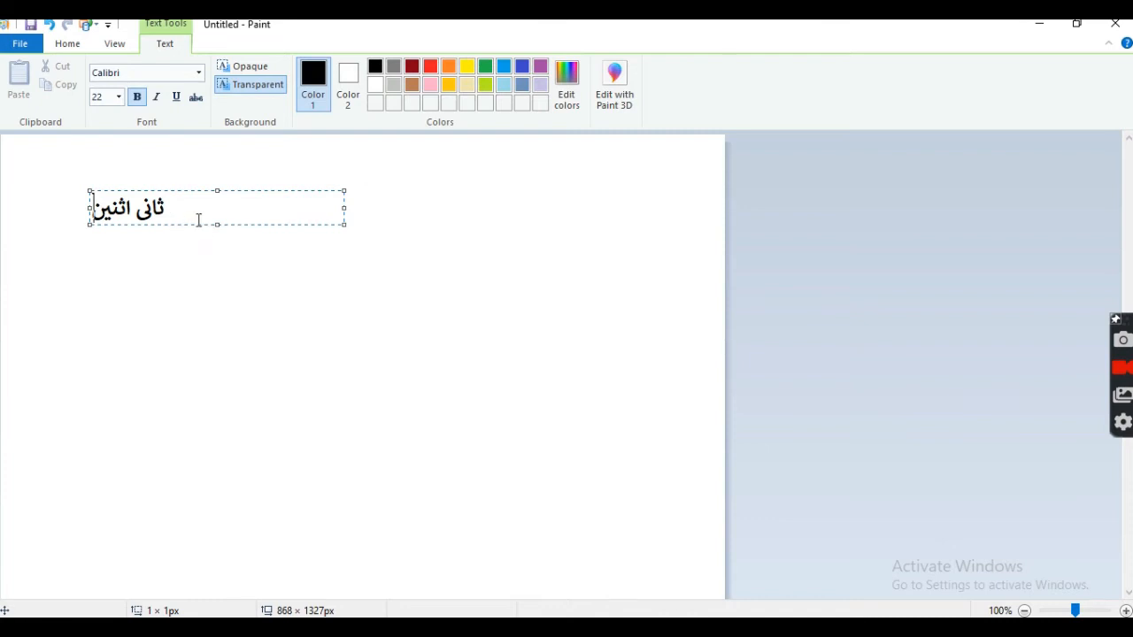
{"action": "left_click", "coordinate": [67, 174]}
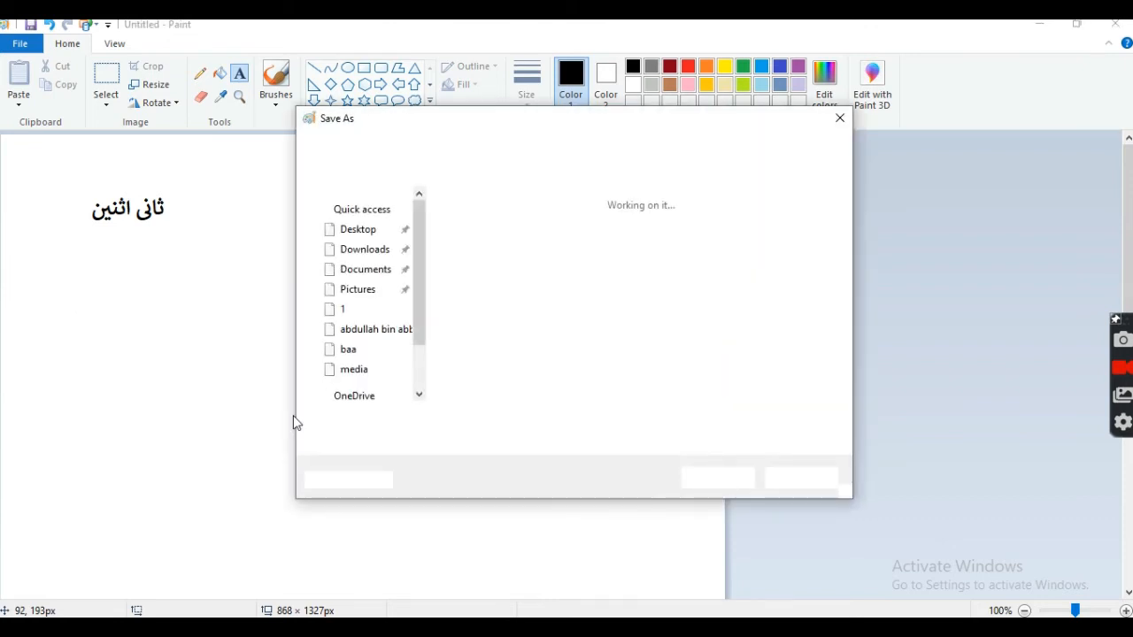
Step: Save the picture to the Desktop as a PNG file named "۱۲۳۴۵"
{"action": "left_click", "coordinate": [366, 247]}
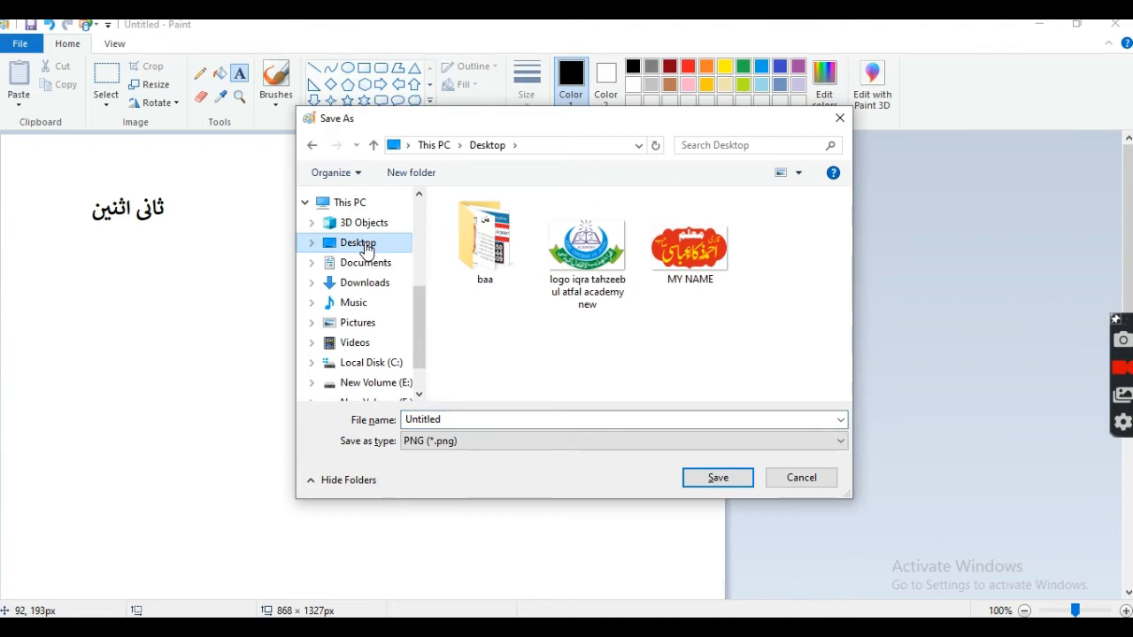
{"action": "left_click", "coordinate": [447, 424]}
{"action": "type", "text": "۱۲۳۴۵"}
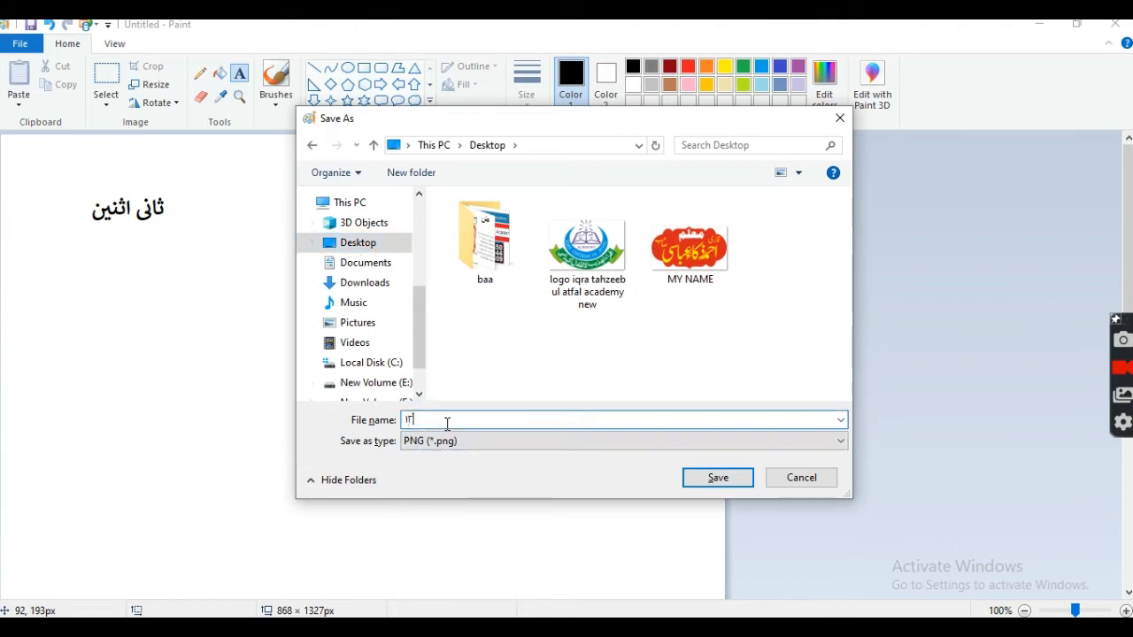
{"action": "left_click", "coordinate": [687, 481]}
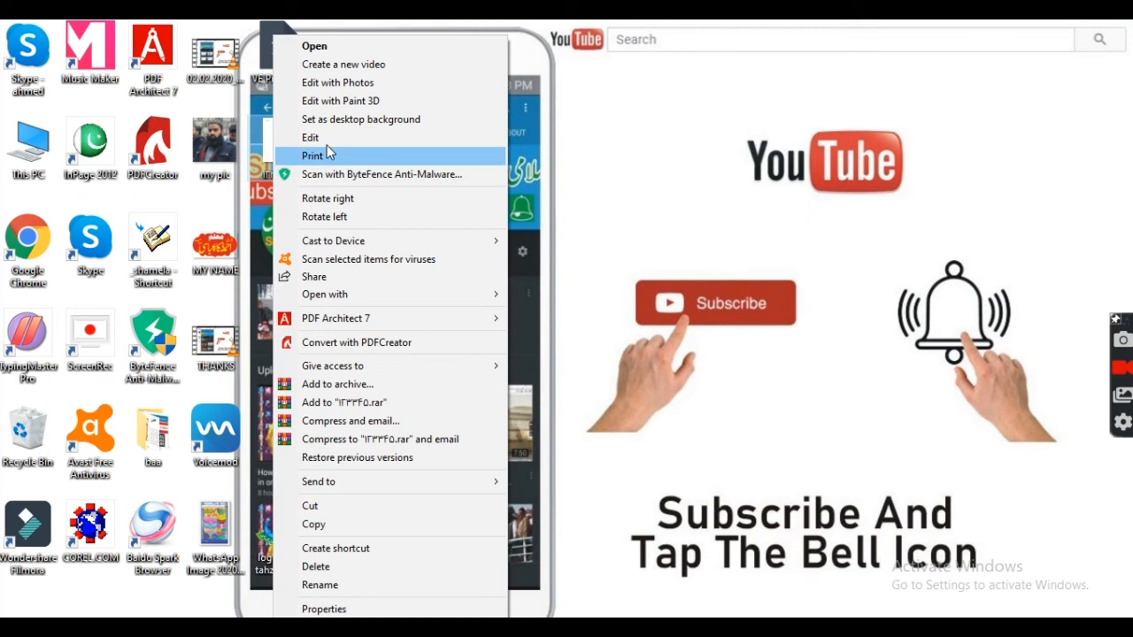
Step: Open the saved Urdu text picture from the Desktop in Paint and crop it tightly around "ثانی اثنین", about 100 × 48 px
{"action": "left_click", "coordinate": [312, 138]}
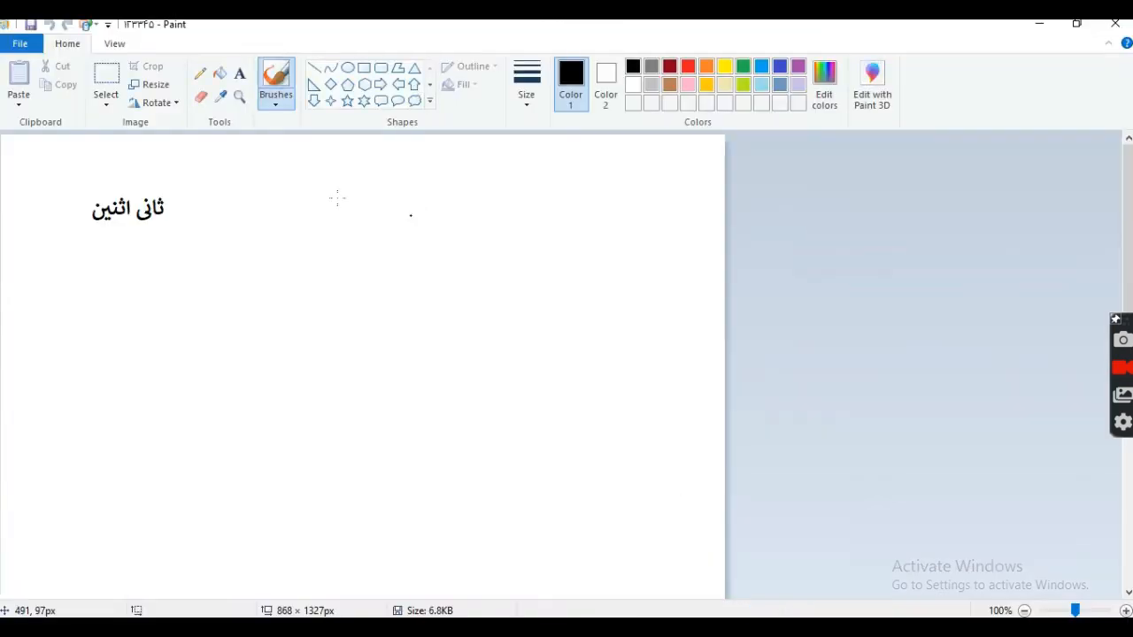
{"action": "left_click", "coordinate": [107, 76]}
{"action": "left_click_drag", "start_coordinate": [85, 188], "coordinate": [167, 226]}
{"action": "right_click", "coordinate": [138, 211]}
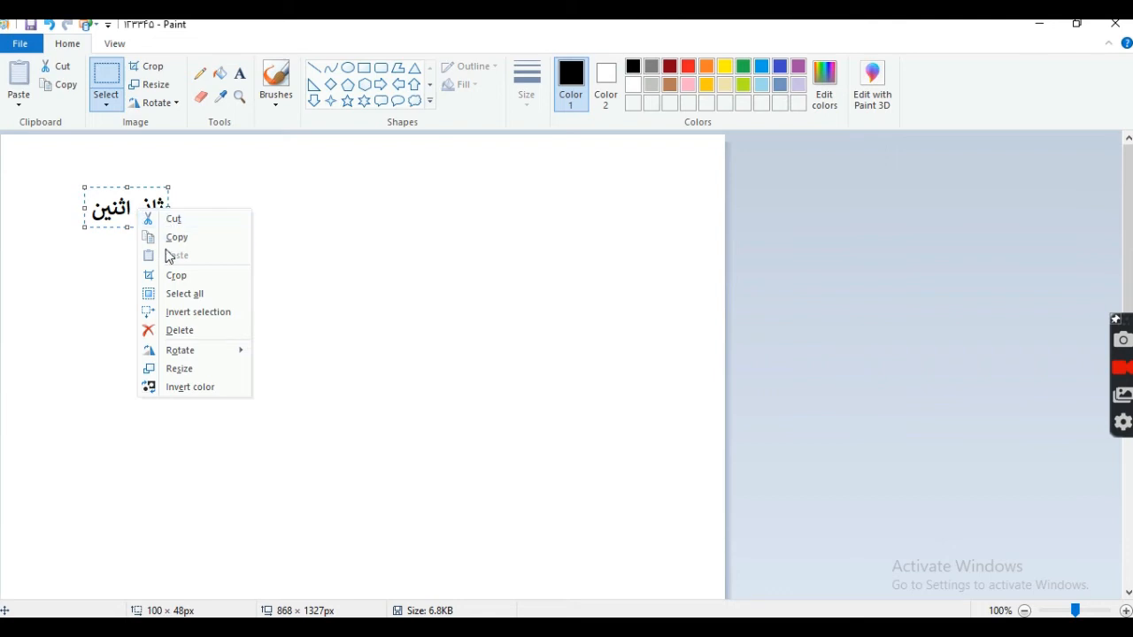
{"action": "left_click", "coordinate": [170, 276]}
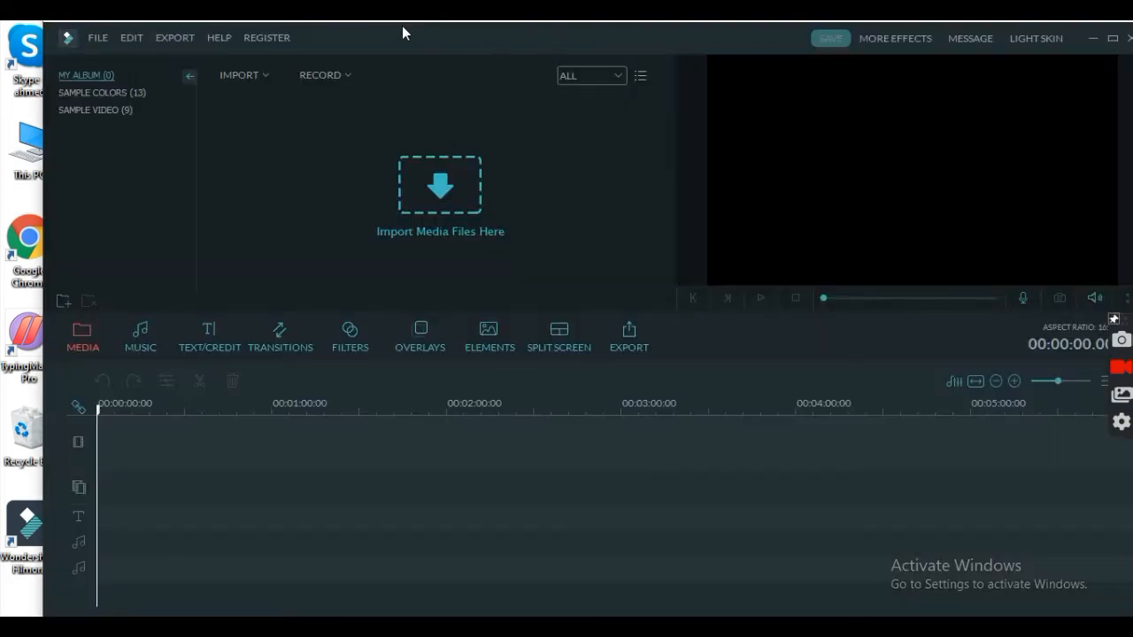
Step: Switch to Wondershare Filmora and import the cropped Urdu text picture from the Desktop into the media album
{"action": "left_click", "coordinate": [228, 78]}
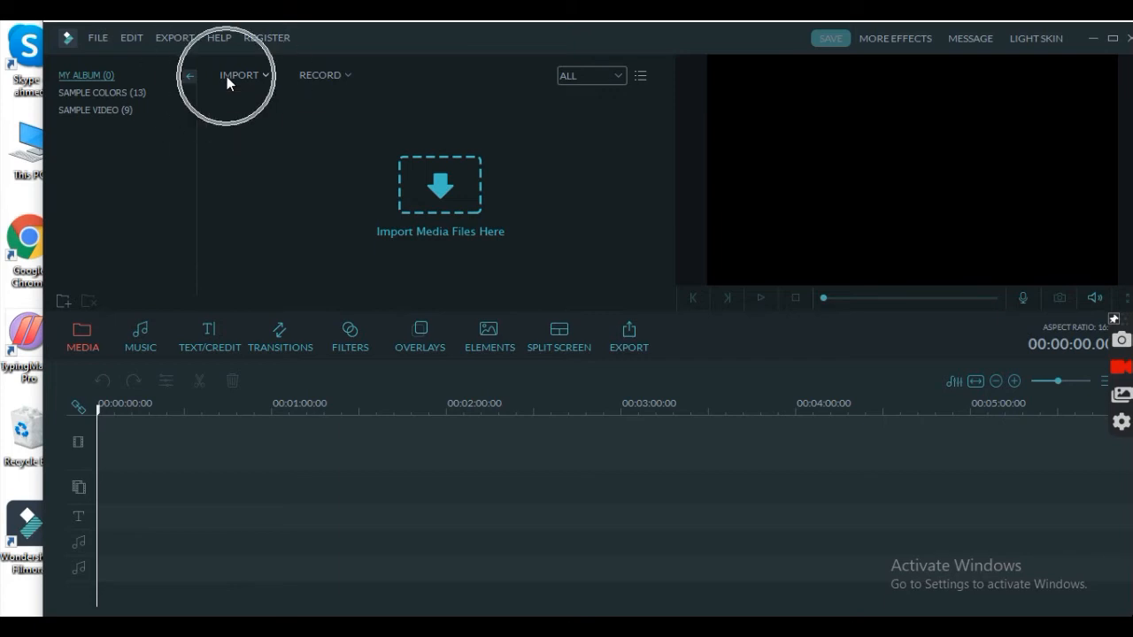
{"action": "left_click", "coordinate": [227, 77]}
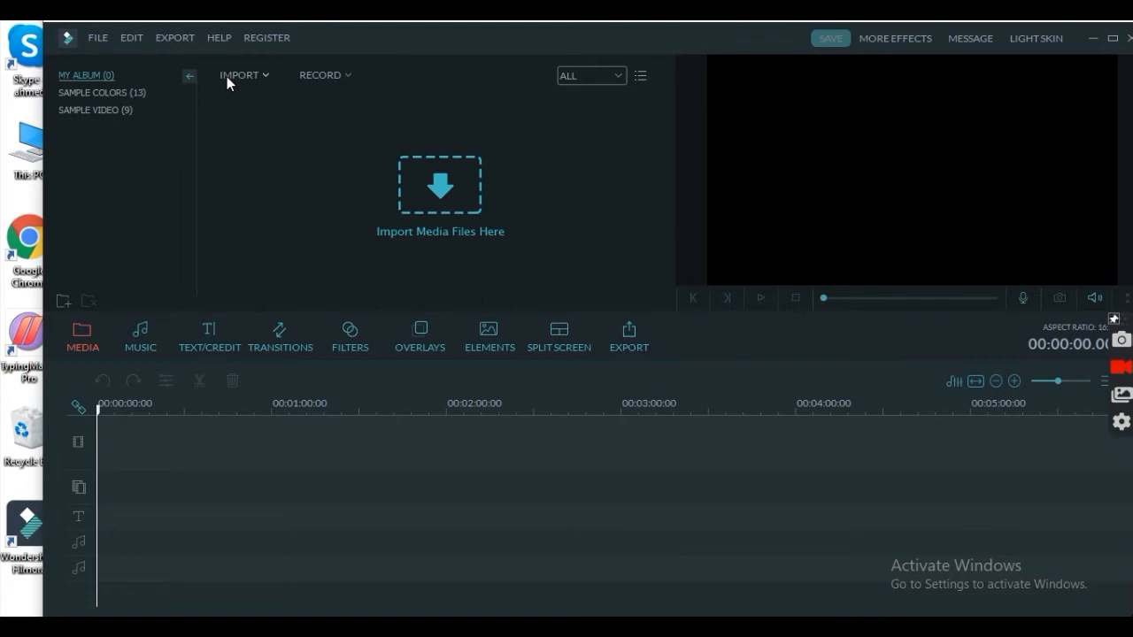
{"action": "left_click", "coordinate": [227, 76]}
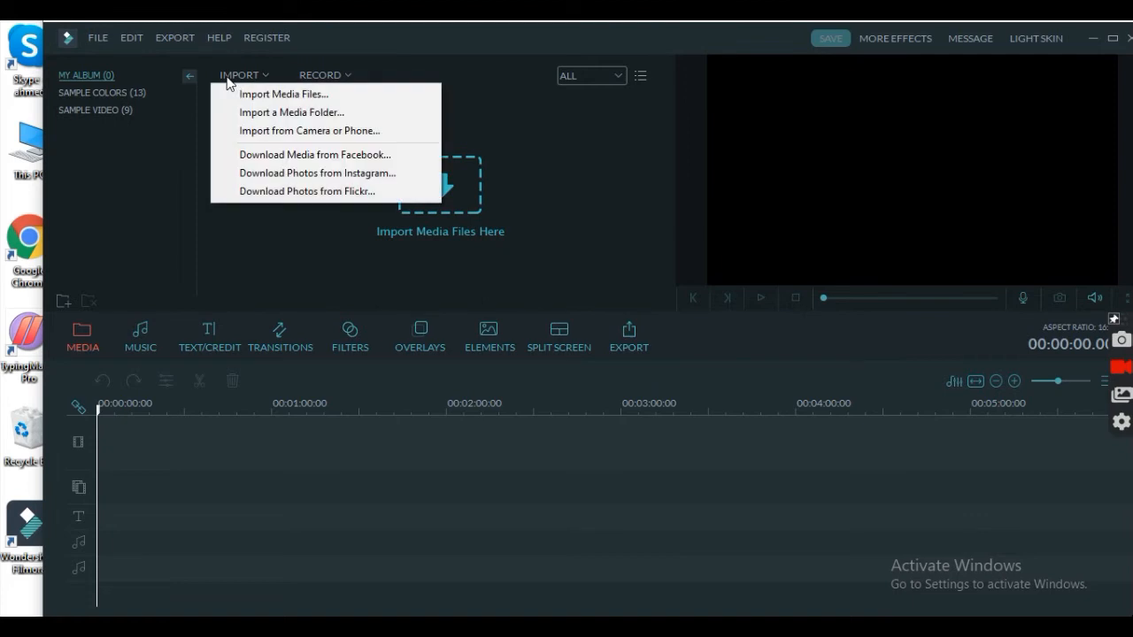
{"action": "left_click", "coordinate": [427, 41]}
{"action": "left_click_drag", "start_coordinate": [360, 43], "coordinate": [701, 52]}
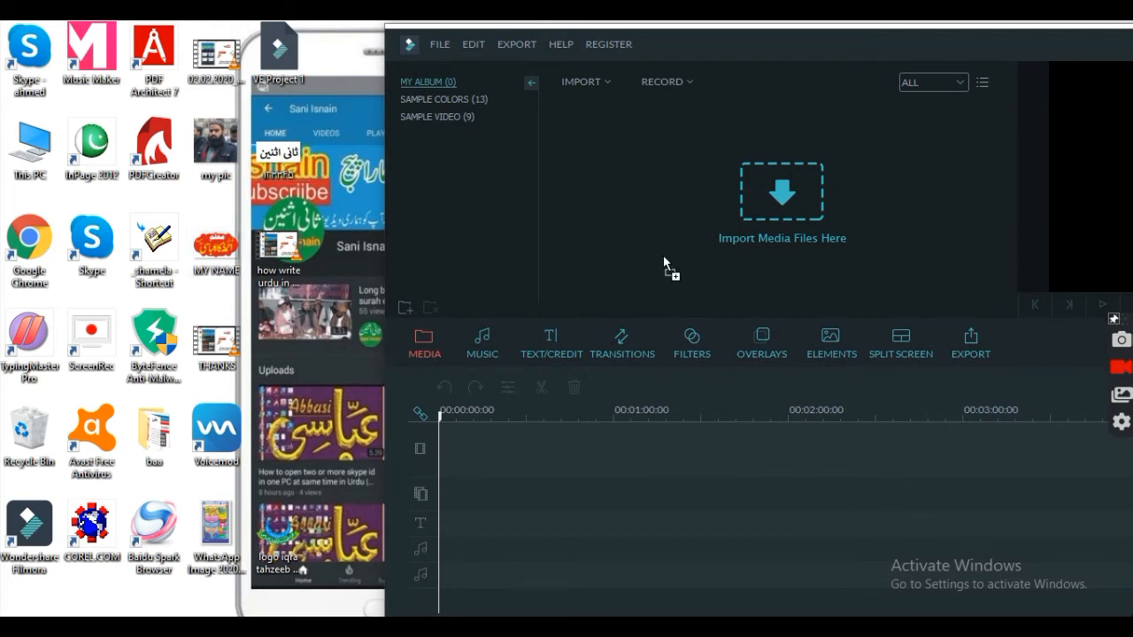
{"action": "left_click_drag", "start_coordinate": [732, 253], "coordinate": [732, 254]}
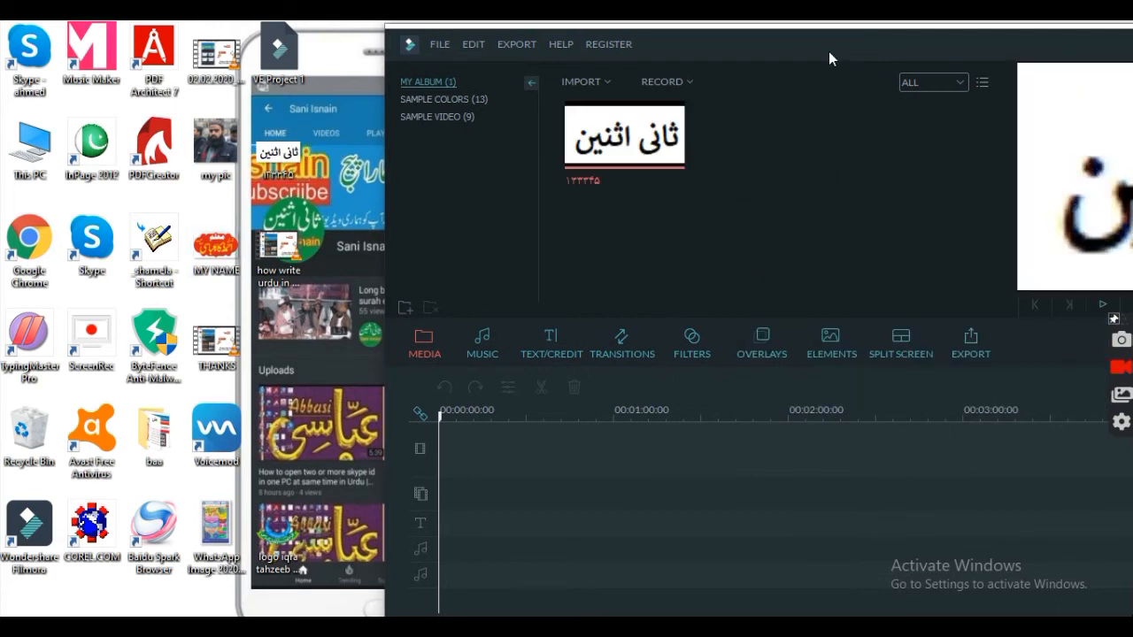
Step: Import the Desktop recording "02.02.2020_09.53.45_REC" into the album and add it to the start of the video track in the maximised window
{"action": "left_click_drag", "start_coordinate": [800, 55], "coordinate": [464, 64]}
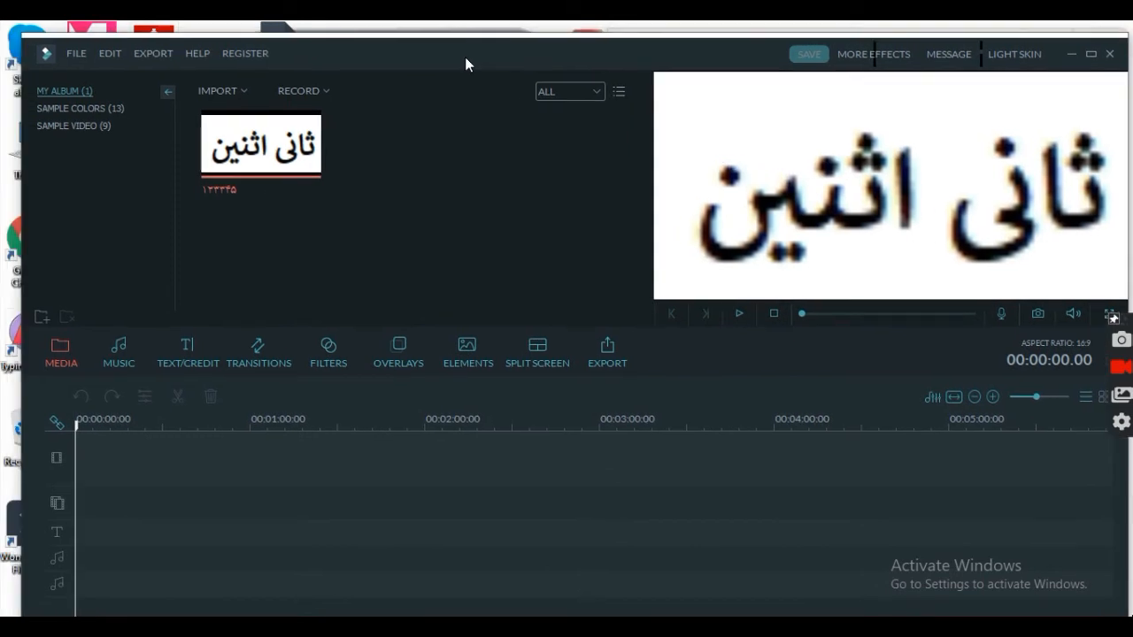
{"action": "left_click_drag", "start_coordinate": [537, 44], "coordinate": [829, 58]}
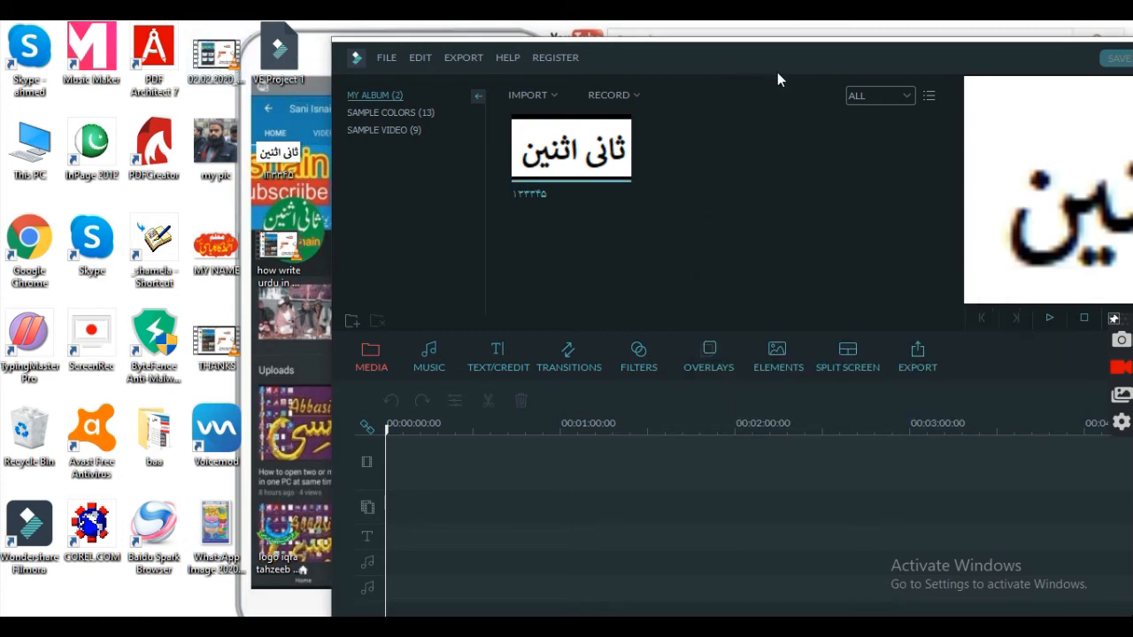
{"action": "left_click_drag", "start_coordinate": [778, 64], "coordinate": [531, 60]}
{"action": "double_click", "coordinate": [531, 59]}
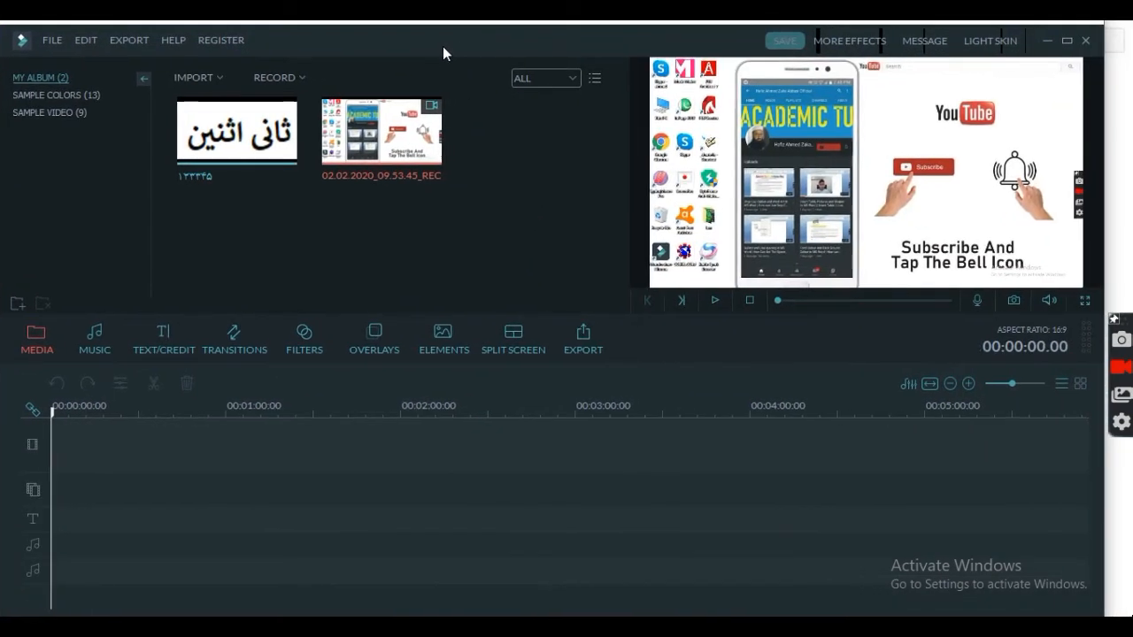
{"action": "left_click", "coordinate": [1068, 41]}
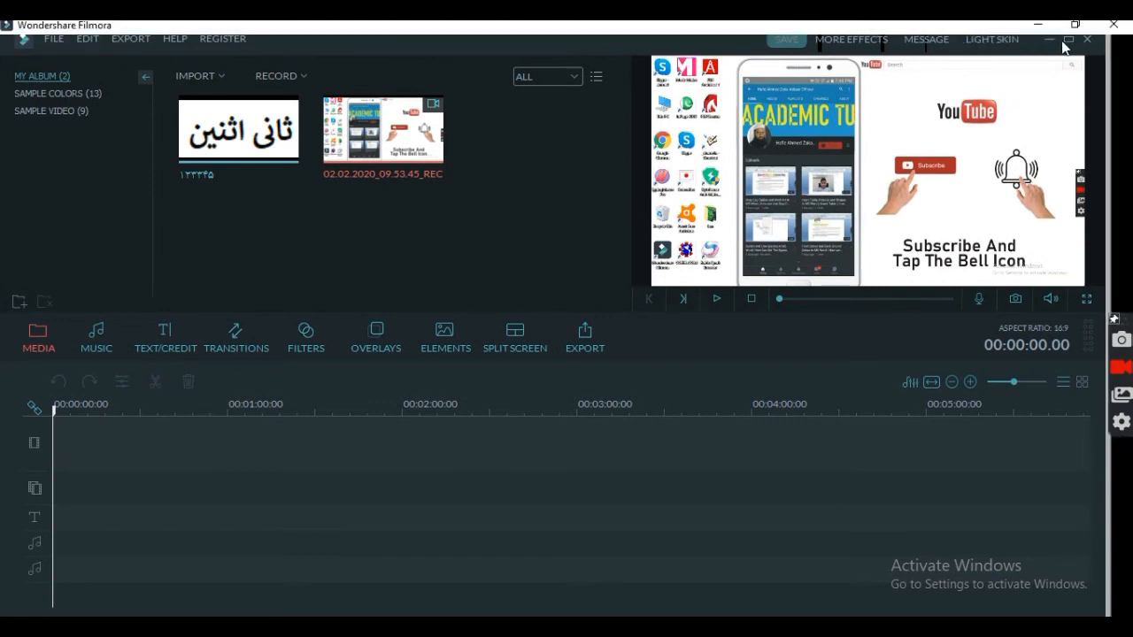
{"action": "left_click", "coordinate": [375, 194]}
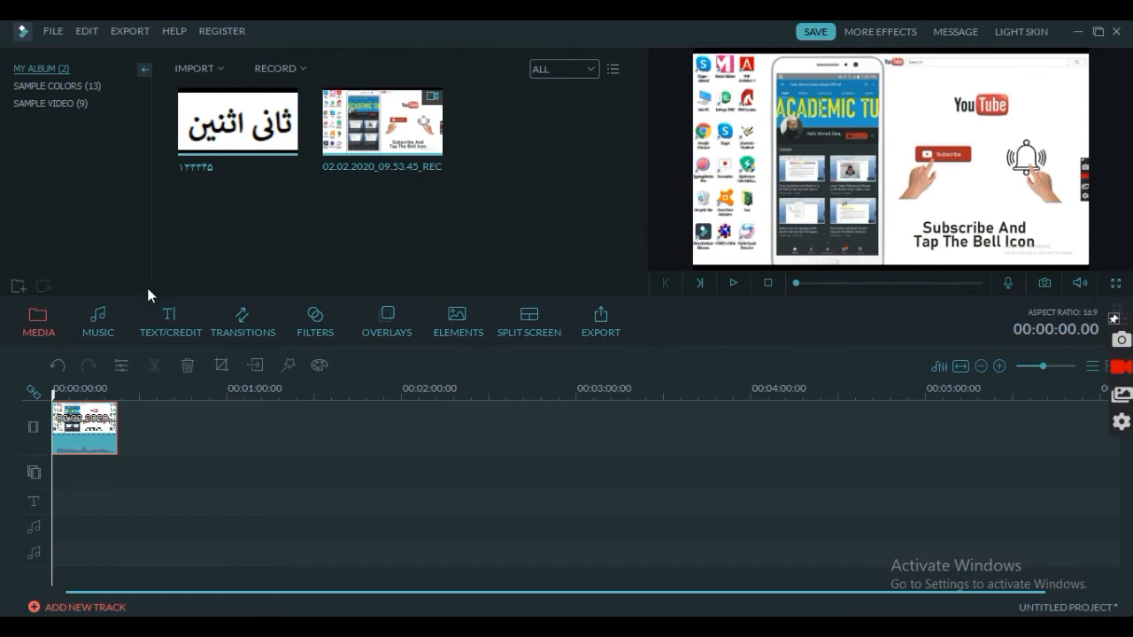
Step: Apply the Urdu text picture as a picture-in-picture overlay, shrunk to fit over the phone's channel banner in the preview
{"action": "mouse_move", "coordinate": [237, 121]}
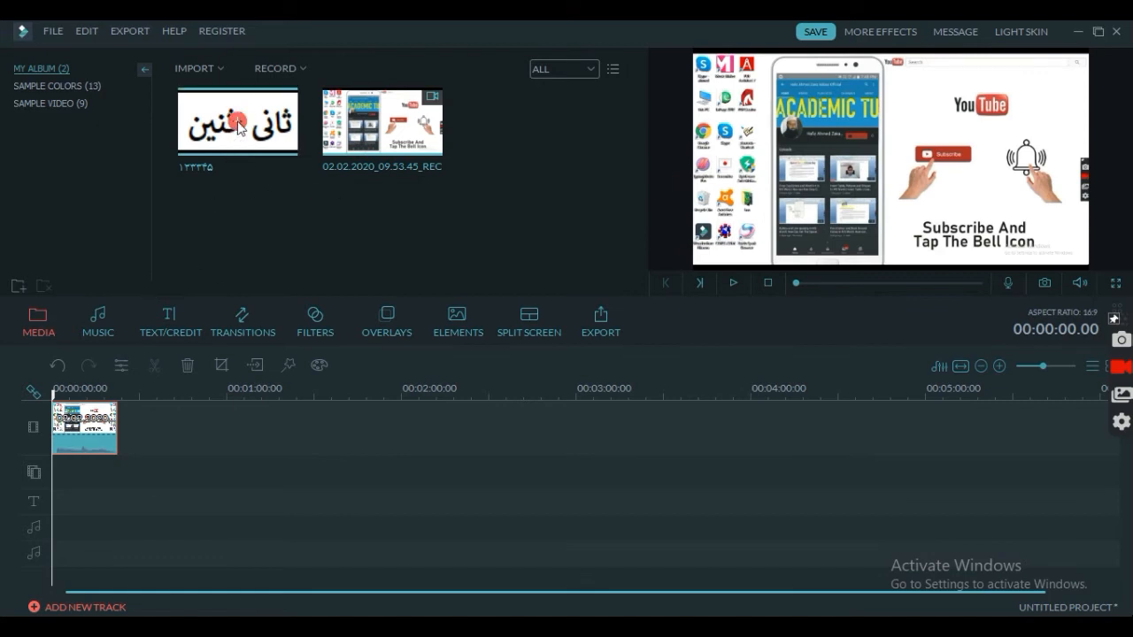
{"action": "left_click", "coordinate": [239, 126]}
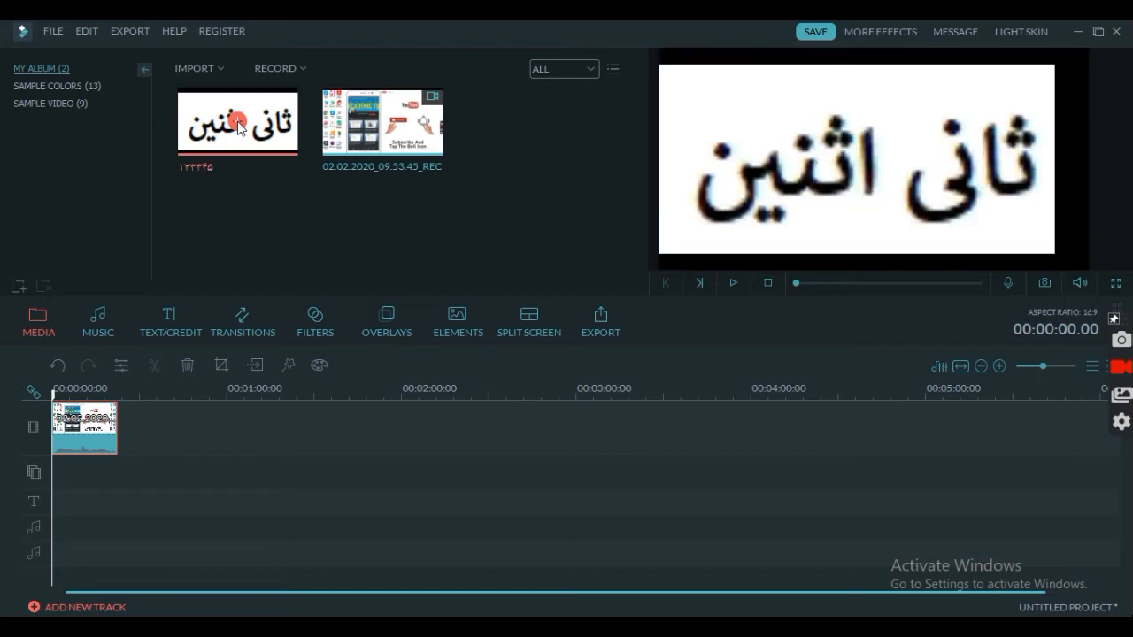
{"action": "right_click", "coordinate": [237, 121]}
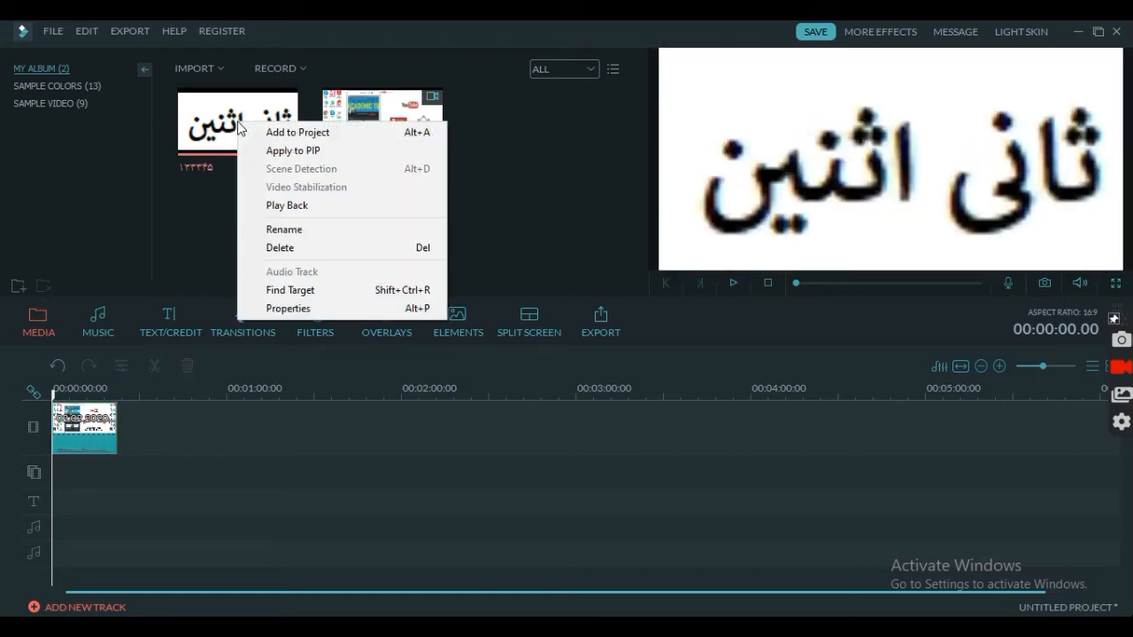
{"action": "left_click", "coordinate": [292, 150]}
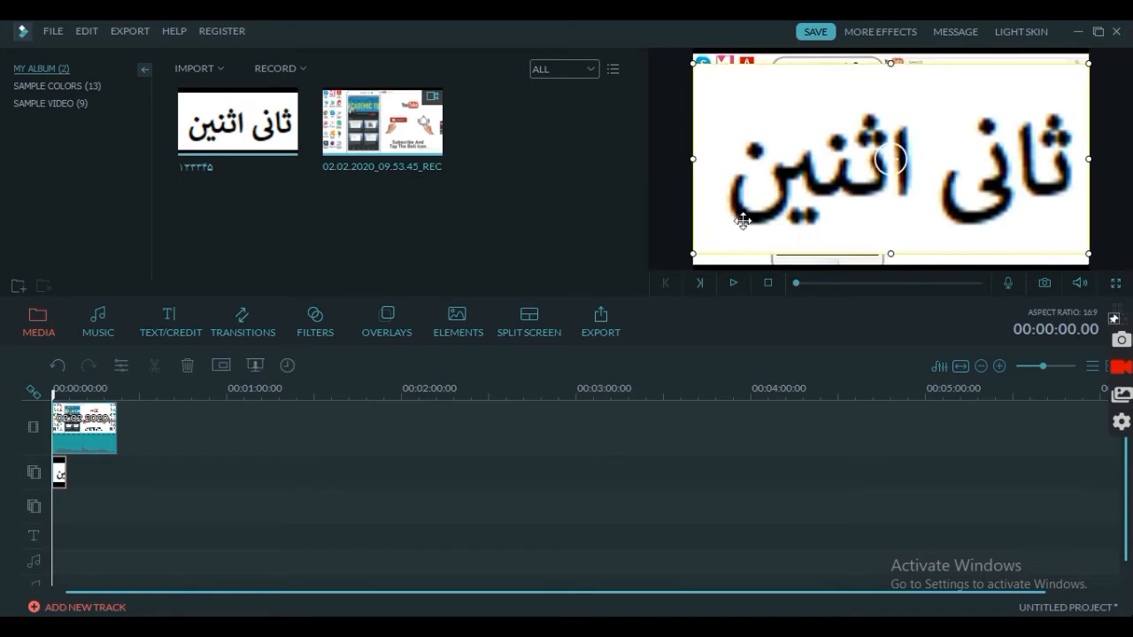
{"action": "left_click_drag", "start_coordinate": [693, 254], "coordinate": [827, 116]}
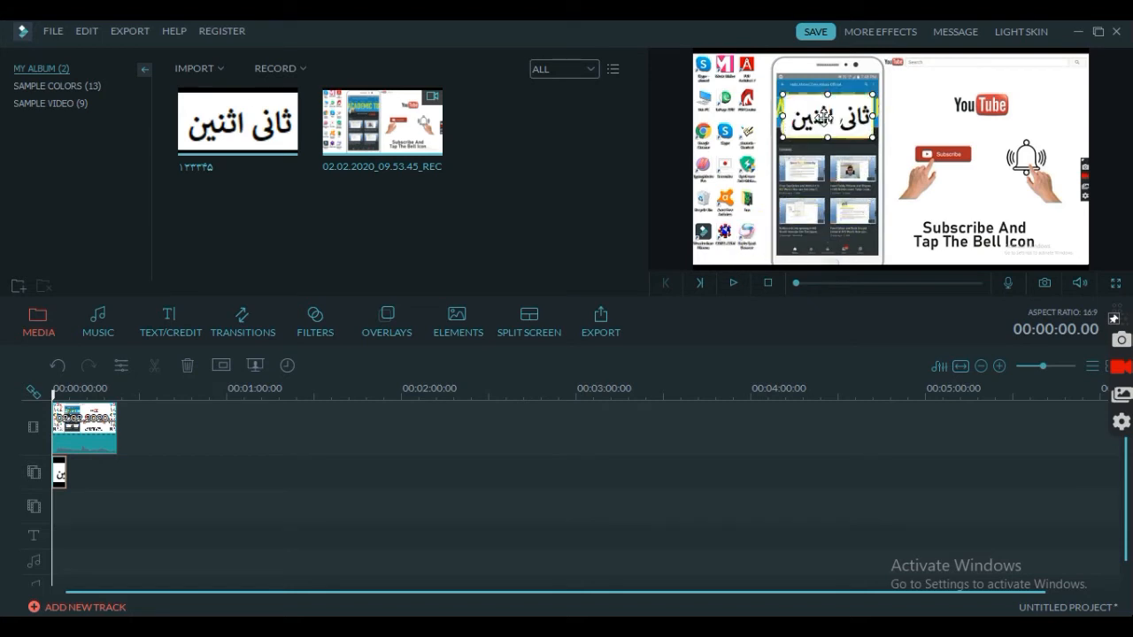
Step: Play back the first seconds of the project to check the picture overlay and delete the overlay
{"action": "left_click", "coordinate": [733, 285]}
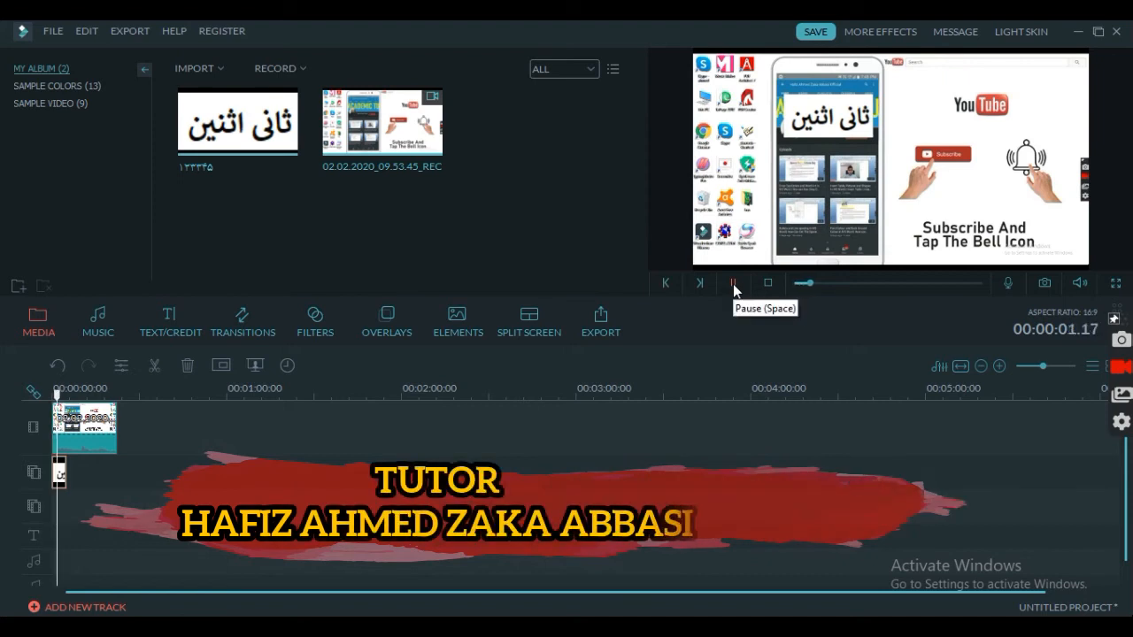
{"action": "left_click", "coordinate": [733, 284]}
{"action": "left_click_drag", "start_coordinate": [823, 123], "coordinate": [829, 122]}
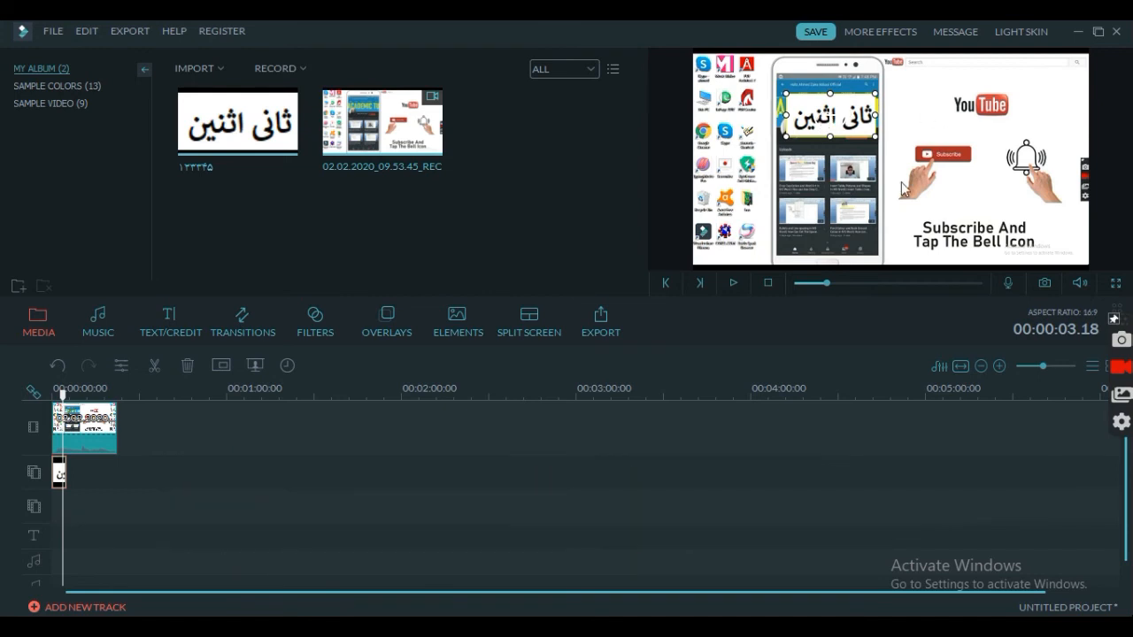
{"action": "key", "text": "Delete"}
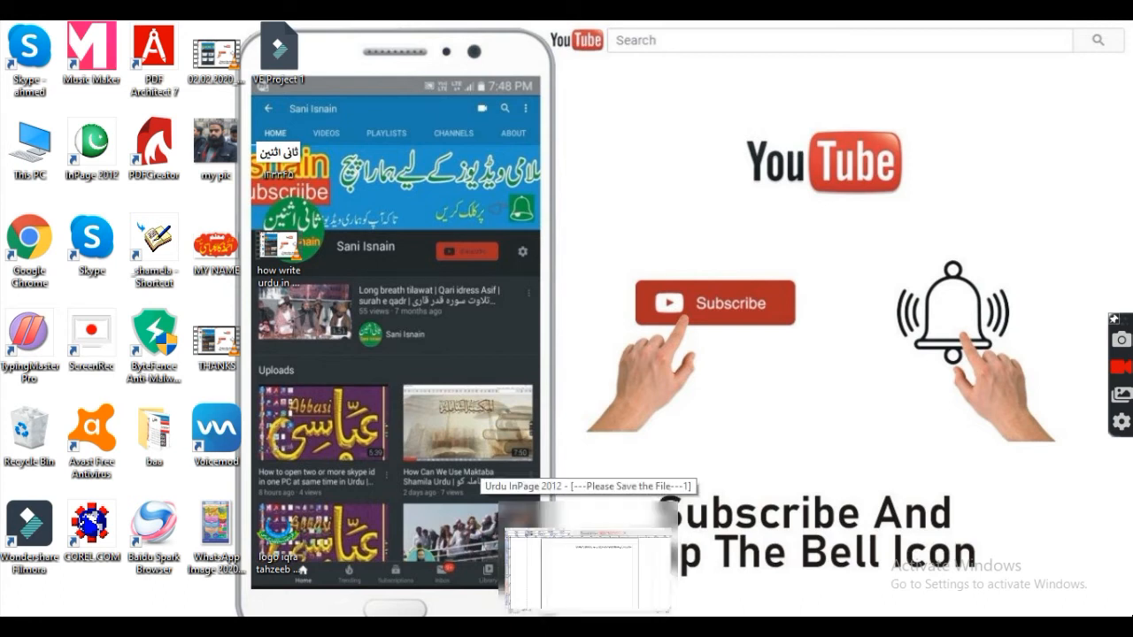
Step: Switch to Urdu InPage 2012, copy the text frame containing the Urdu names and phone numbers, and minimise the window
{"action": "left_click", "coordinate": [588, 566]}
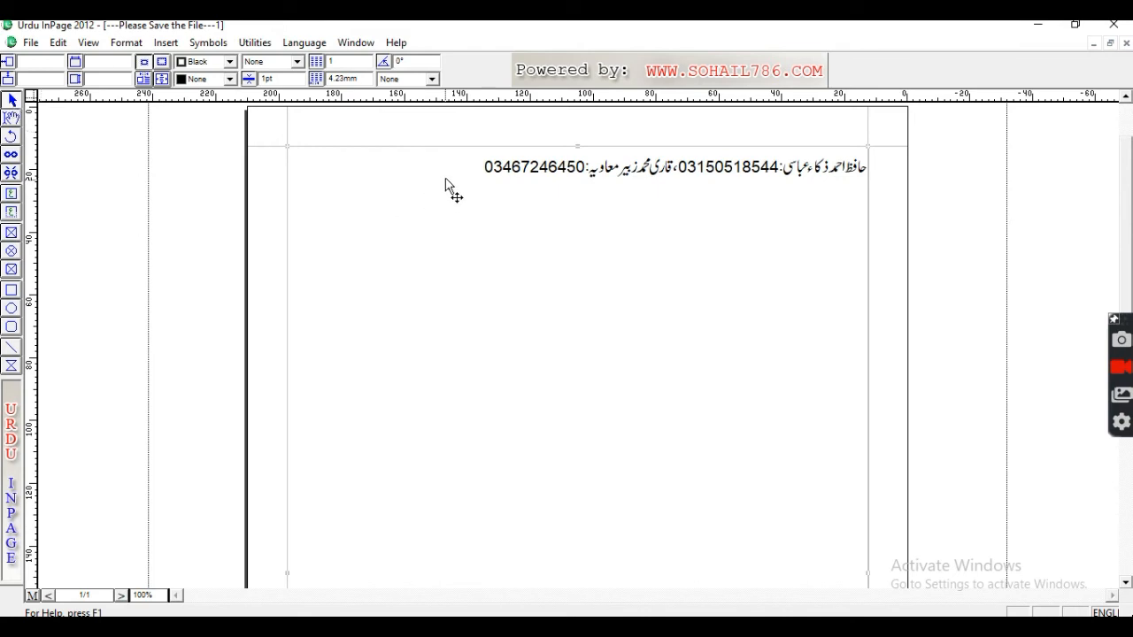
{"action": "left_click", "coordinate": [11, 117]}
{"action": "left_click", "coordinate": [416, 163]}
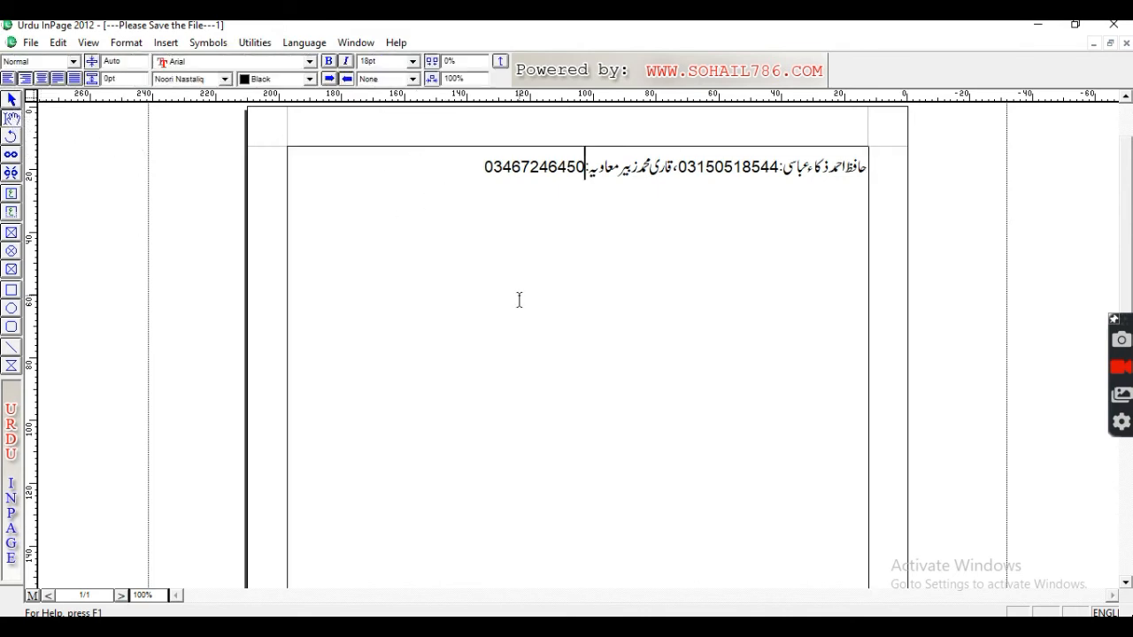
{"action": "key", "text": "Escape"}
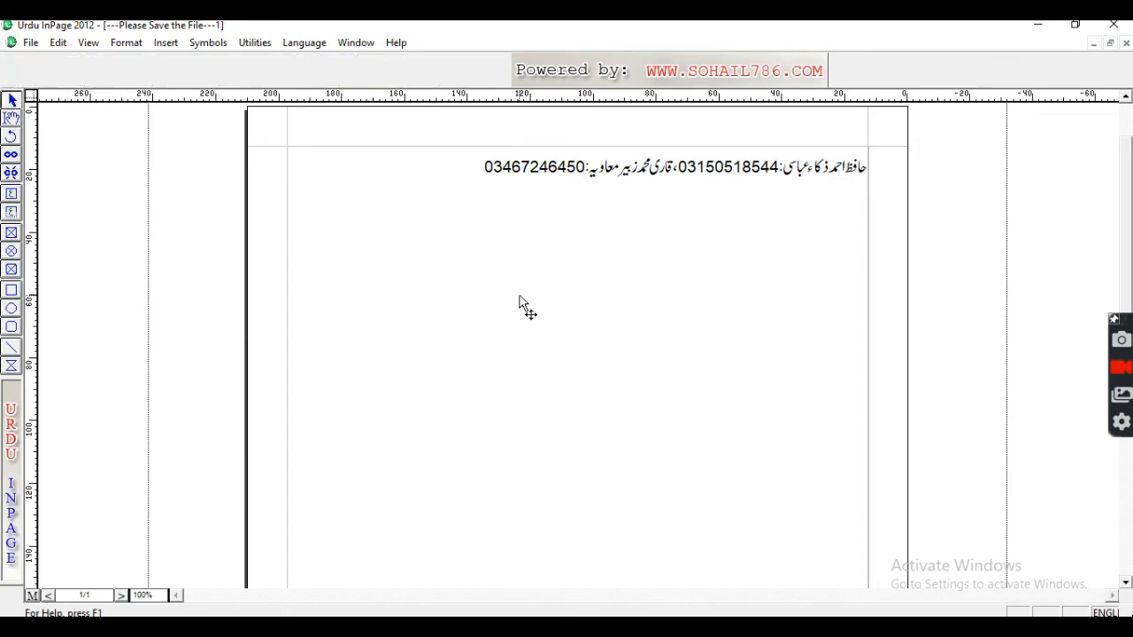
{"action": "left_click", "coordinate": [522, 305]}
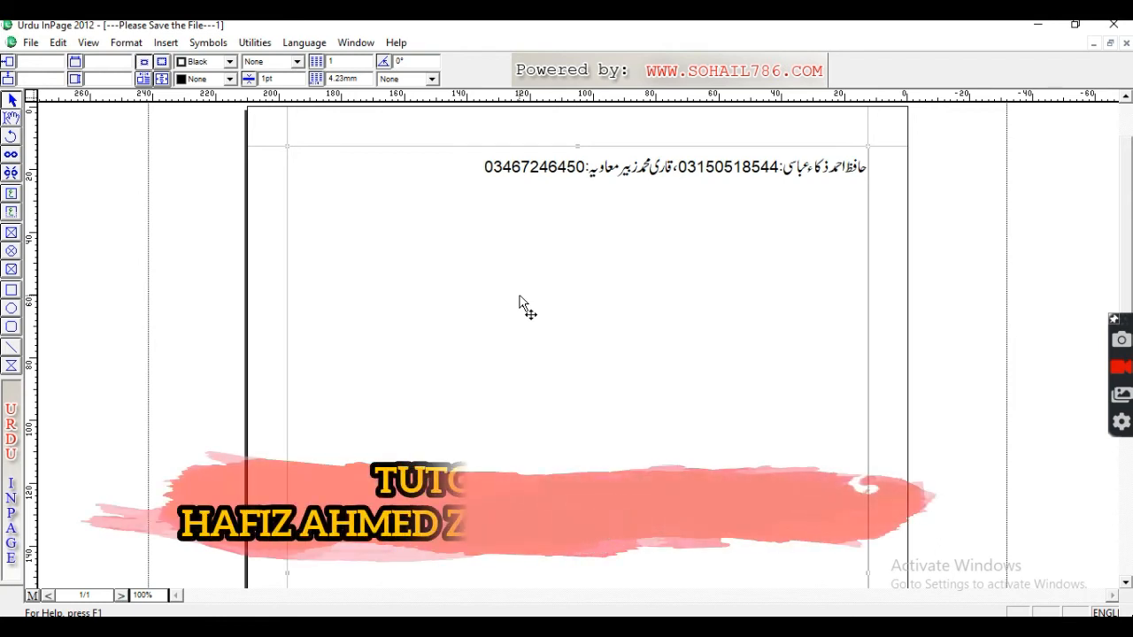
{"action": "left_click", "coordinate": [1036, 25]}
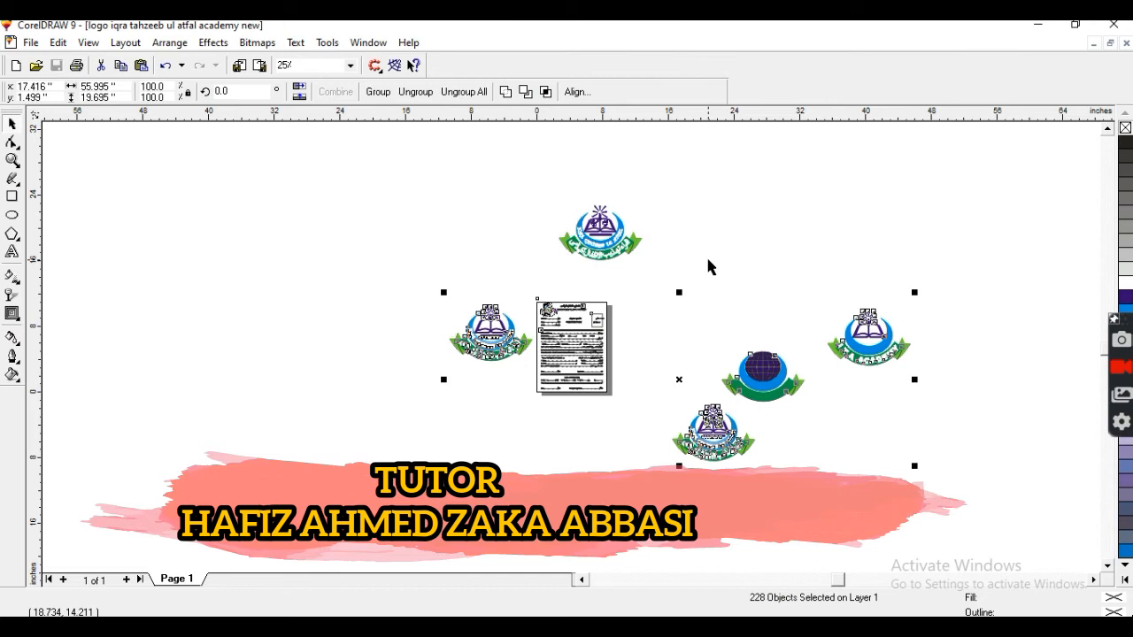
Step: Paste the copied InPage text into a new CorelDRAW document and set its width to 10 inches
{"action": "key", "text": "ctrl+n"}
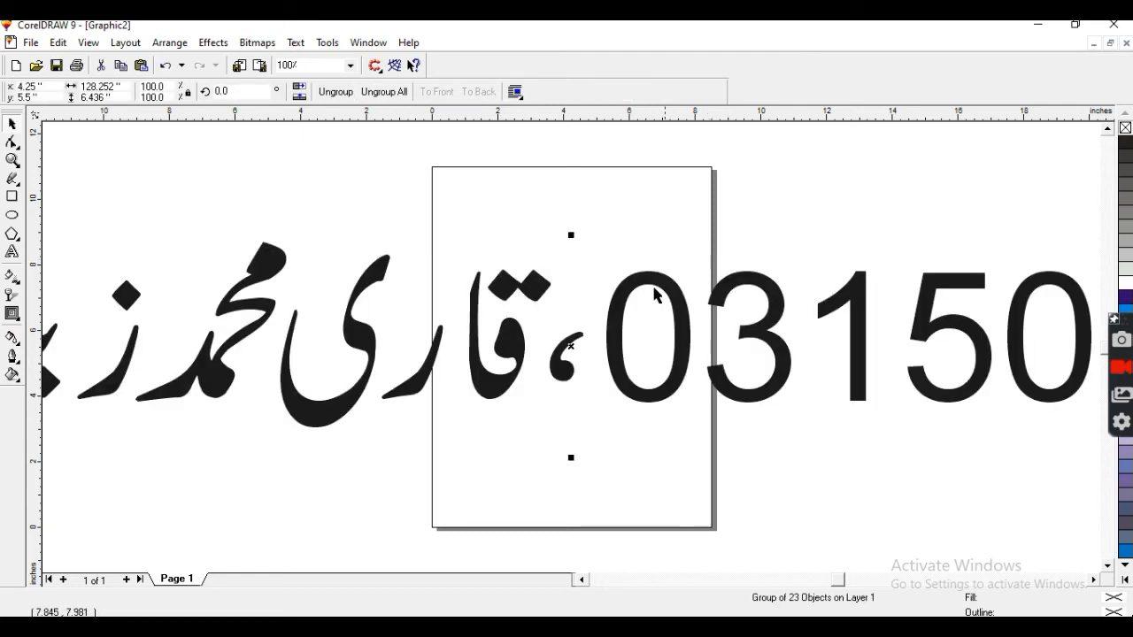
{"action": "left_click_drag", "start_coordinate": [124, 86], "coordinate": [83, 89]}
{"action": "type", "text": "10"}
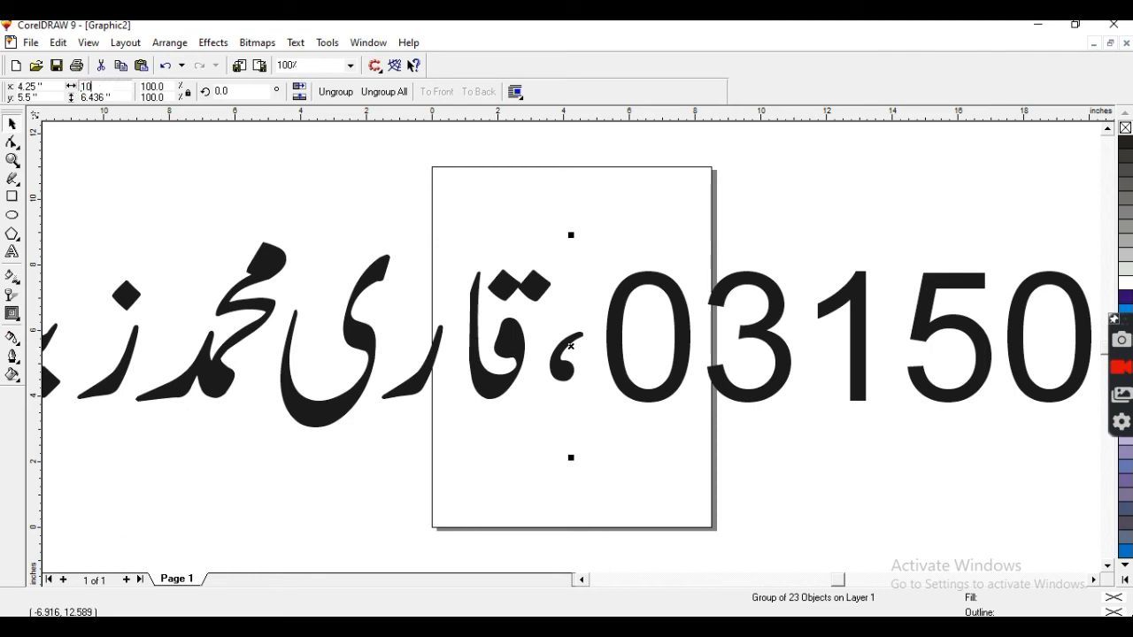
{"action": "key", "text": "Return"}
{"action": "left_click", "coordinate": [568, 351]}
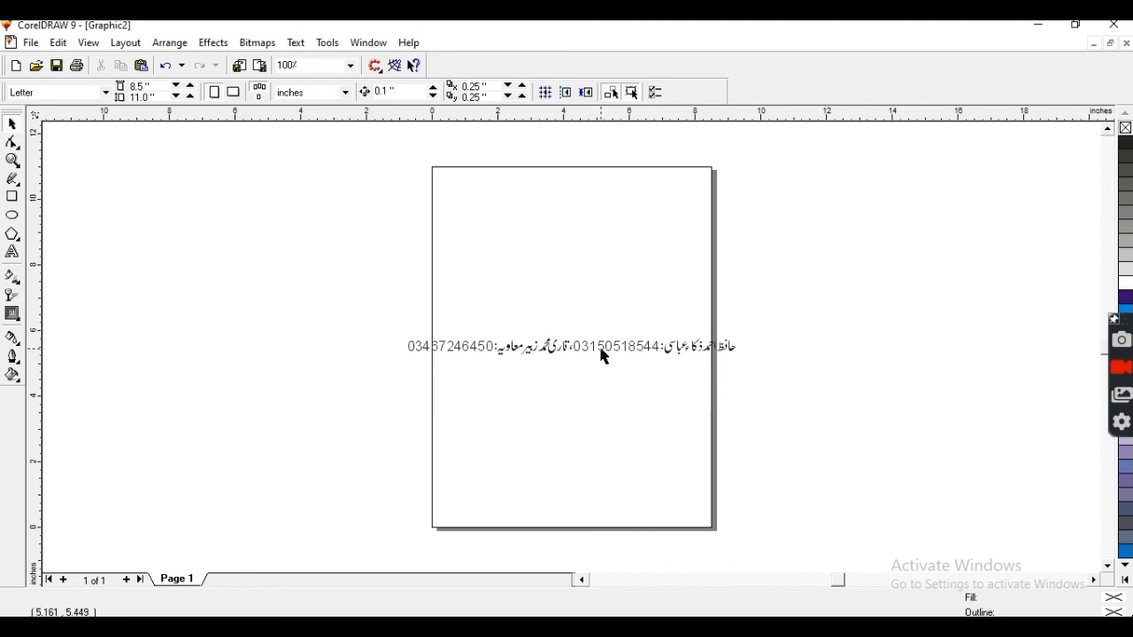
{"action": "left_click", "coordinate": [602, 352]}
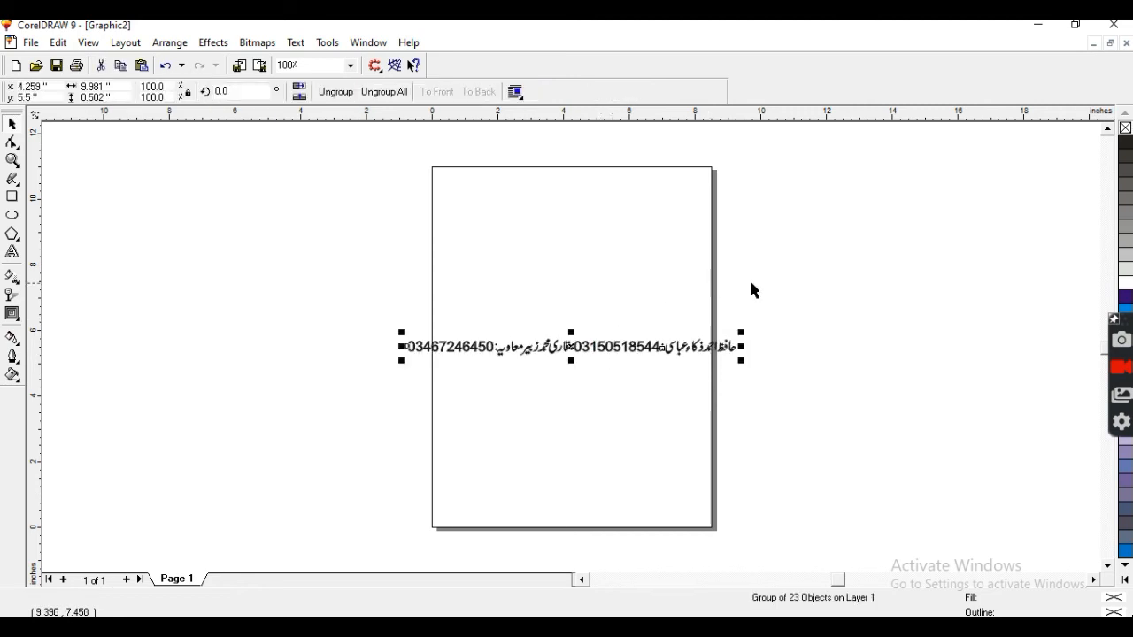
{"action": "left_click", "coordinate": [771, 291]}
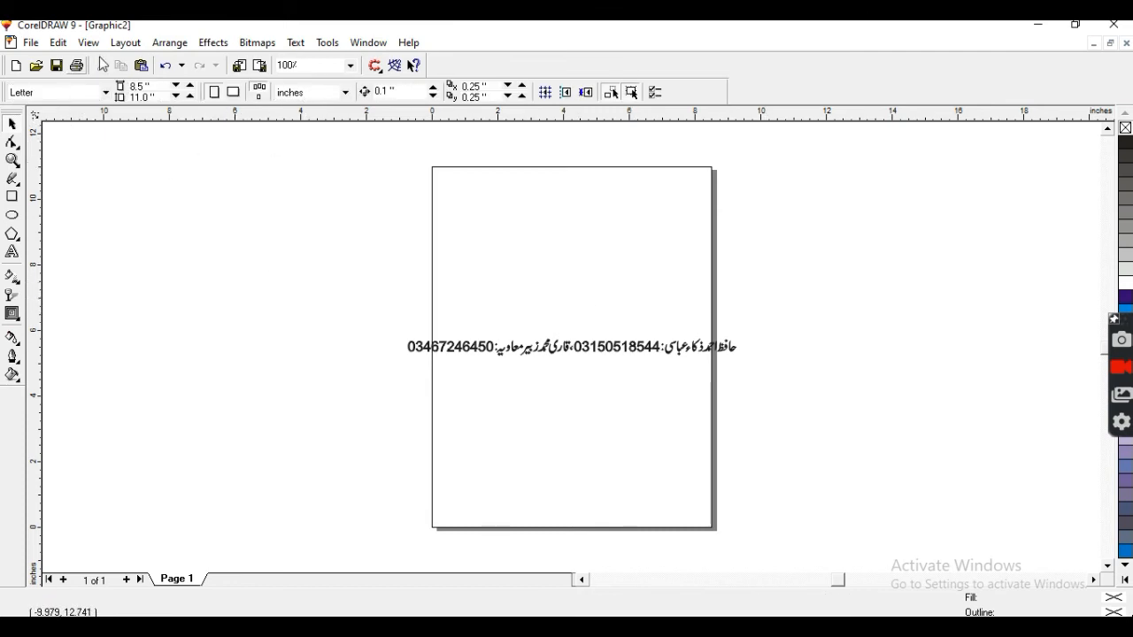
Step: View the Export settings for saving the drawing as a PNG on the Desktop and dismiss them without exporting
{"action": "left_click", "coordinate": [261, 69]}
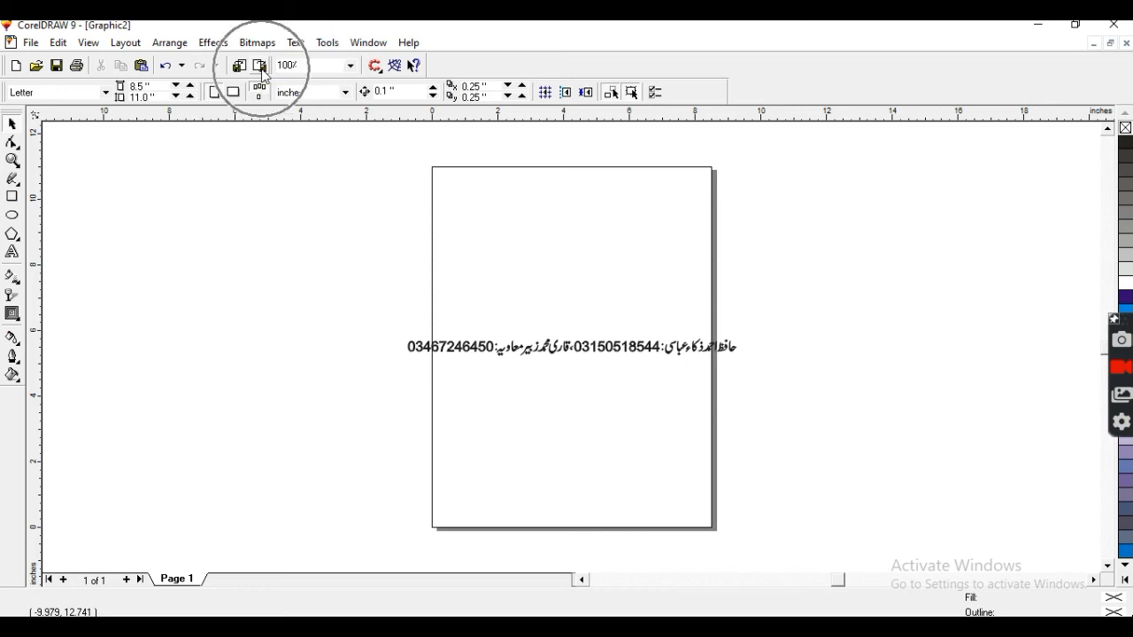
{"action": "left_click", "coordinate": [261, 69]}
{"action": "left_click", "coordinate": [261, 69]}
{"action": "left_click", "coordinate": [262, 69]}
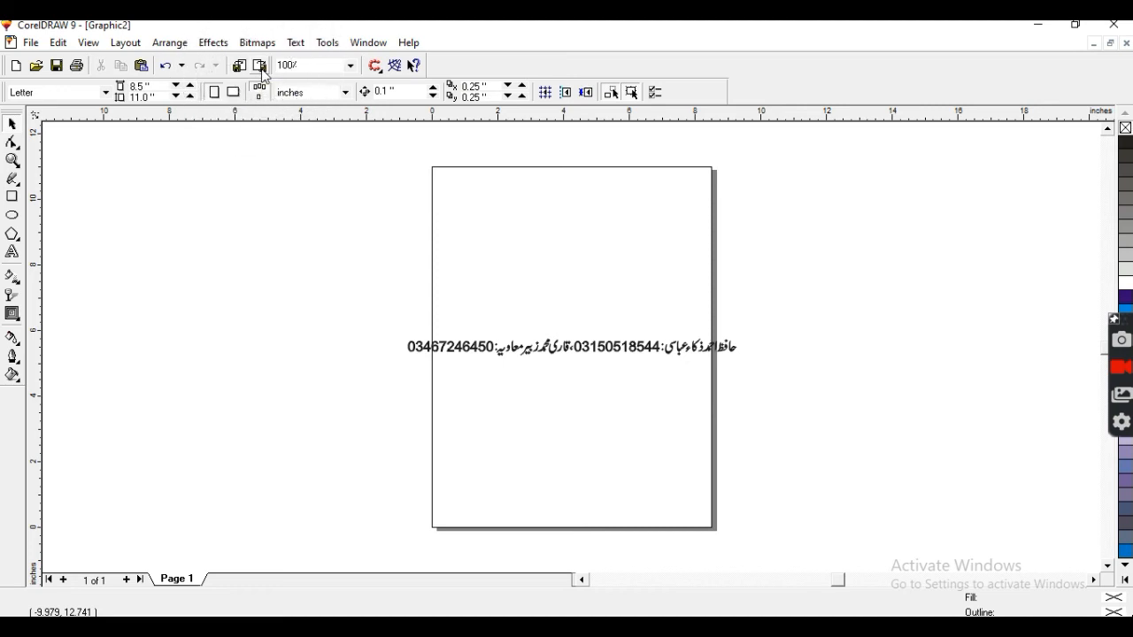
{"action": "left_click", "coordinate": [262, 69]}
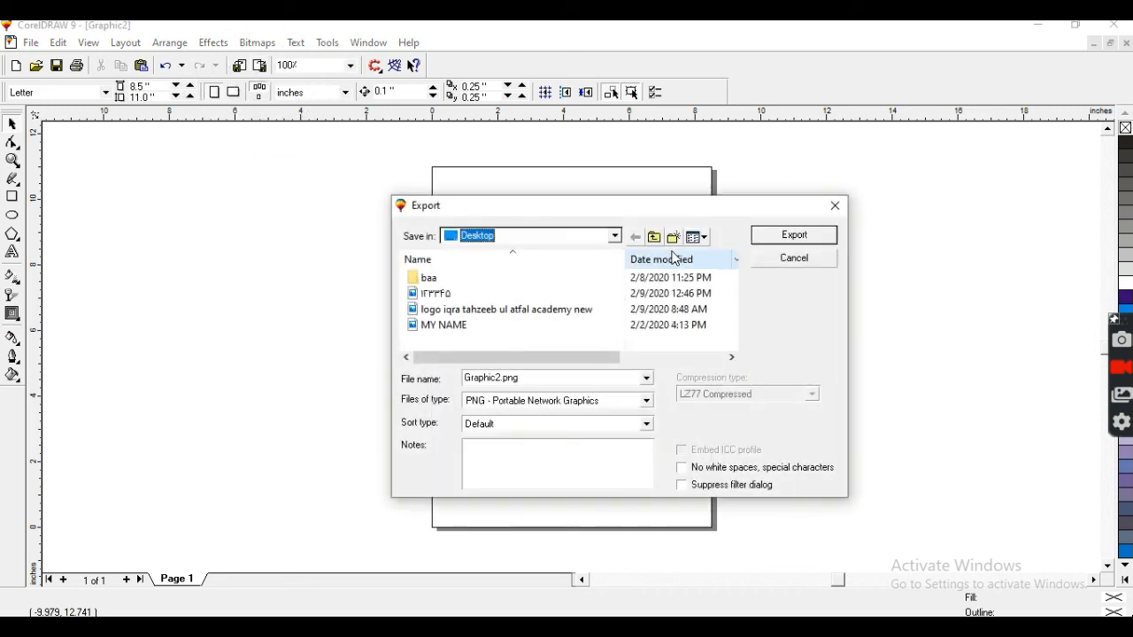
{"action": "left_click", "coordinate": [798, 258]}
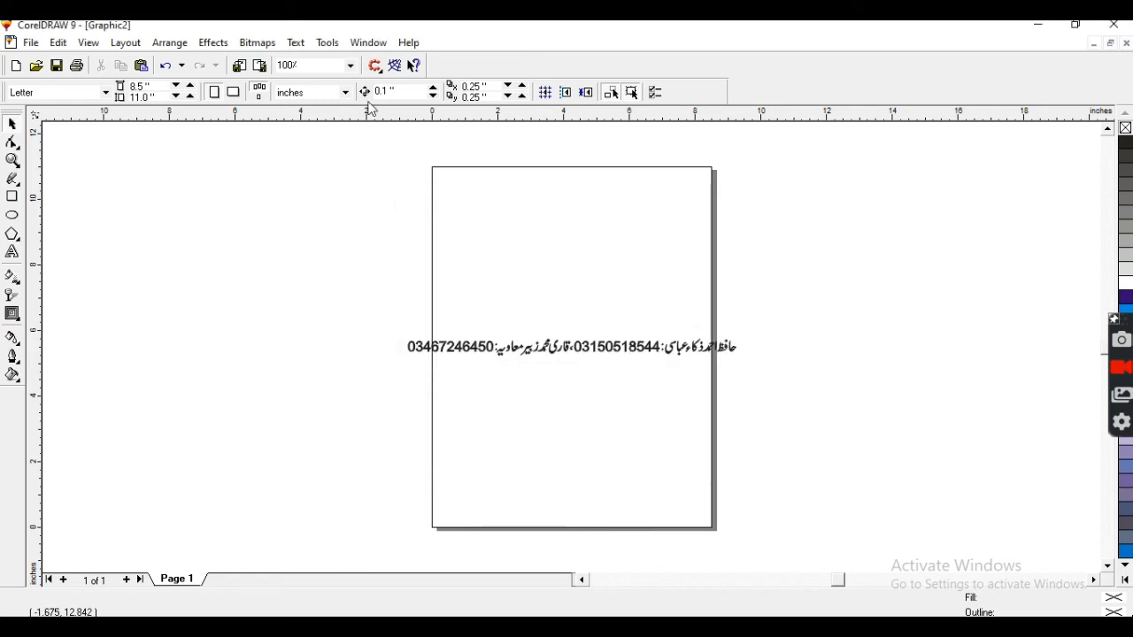
{"action": "left_click", "coordinate": [31, 43]}
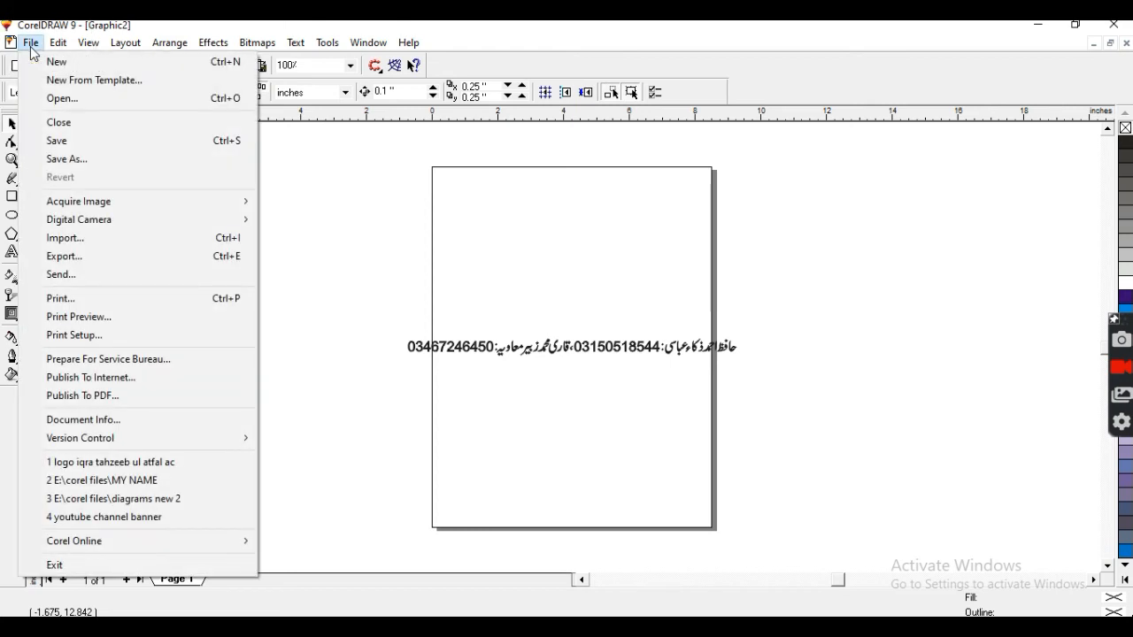
{"action": "left_click", "coordinate": [80, 256]}
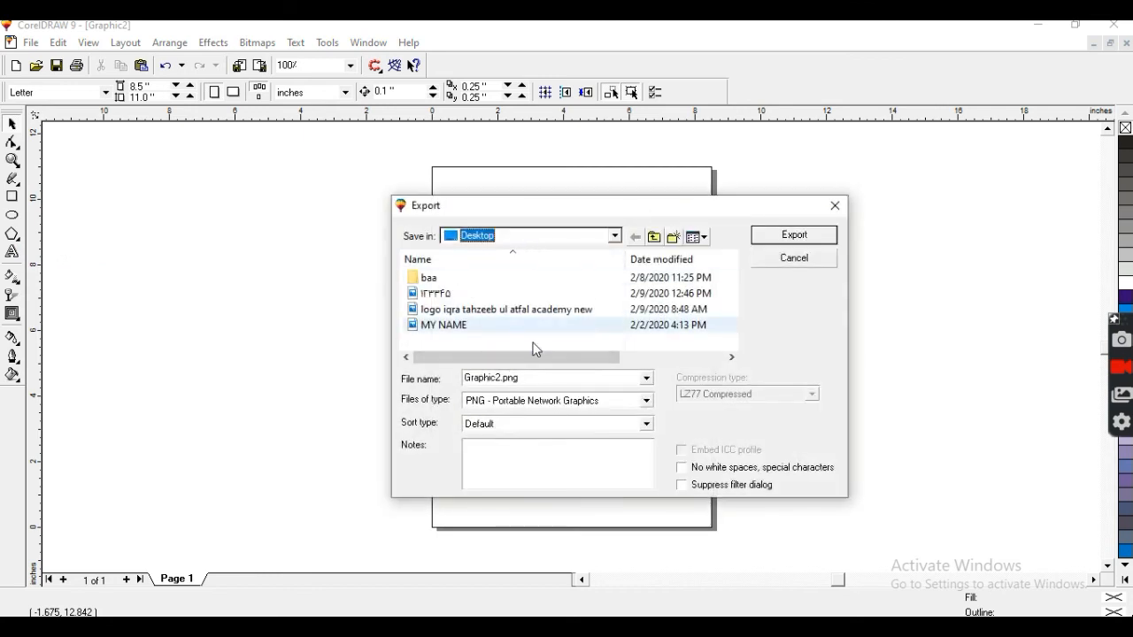
{"action": "left_click", "coordinate": [539, 383]}
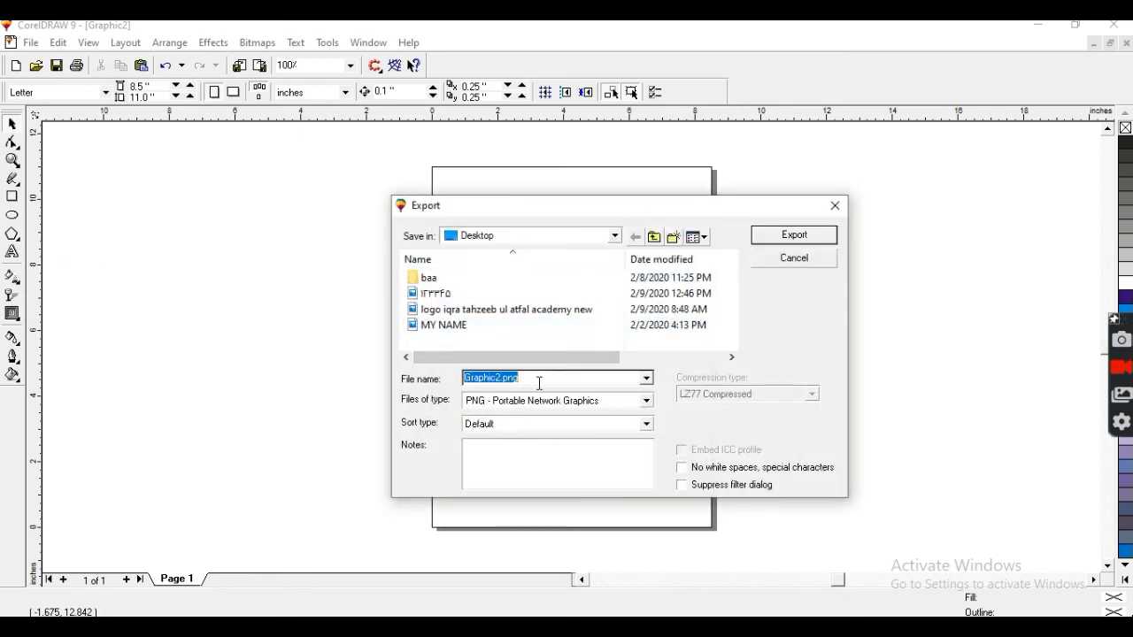
{"action": "type", "text": "435345"}
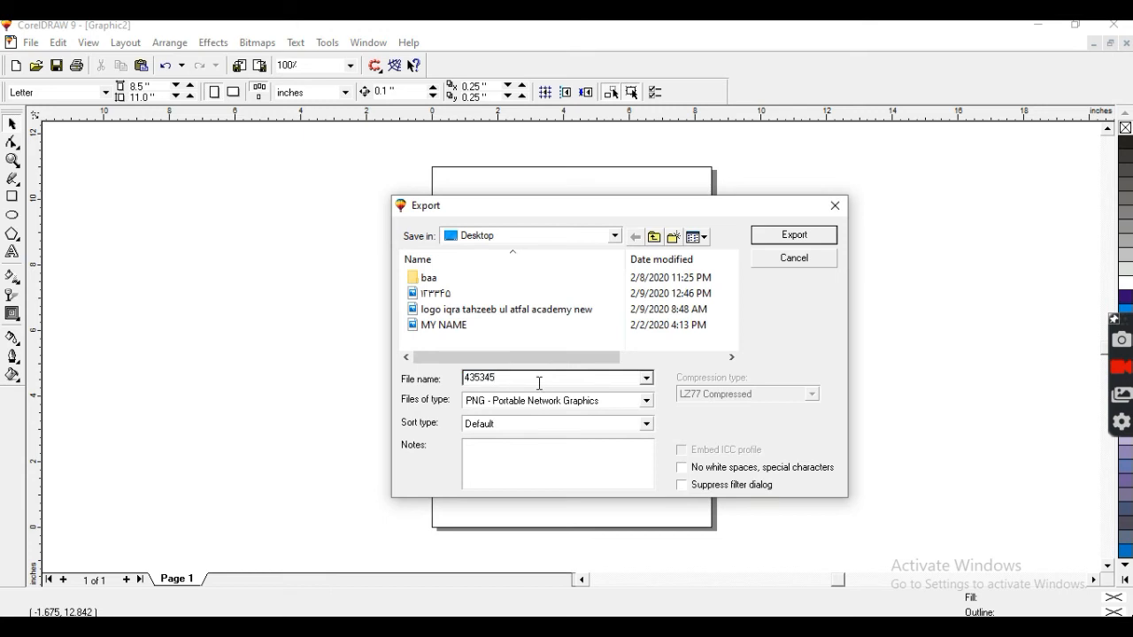
{"action": "left_click", "coordinate": [771, 237]}
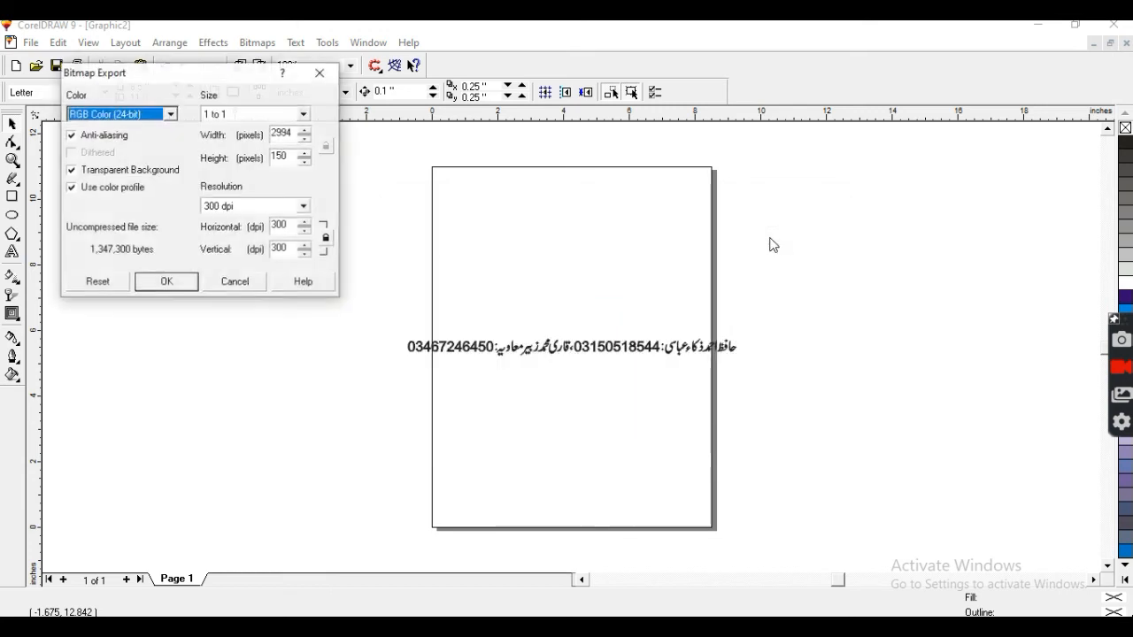
{"action": "left_click", "coordinate": [320, 73]}
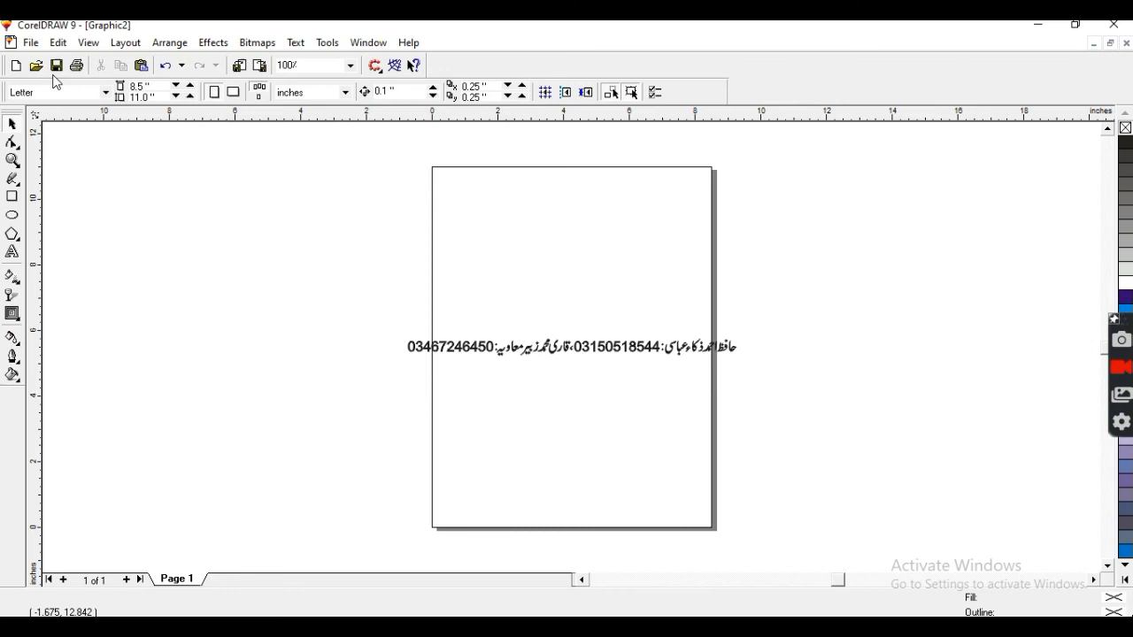
Step: Set up an export of the drawing to the Desktop as a PNG - Portable Network Graphics file named 4325466
{"action": "left_click", "coordinate": [30, 44]}
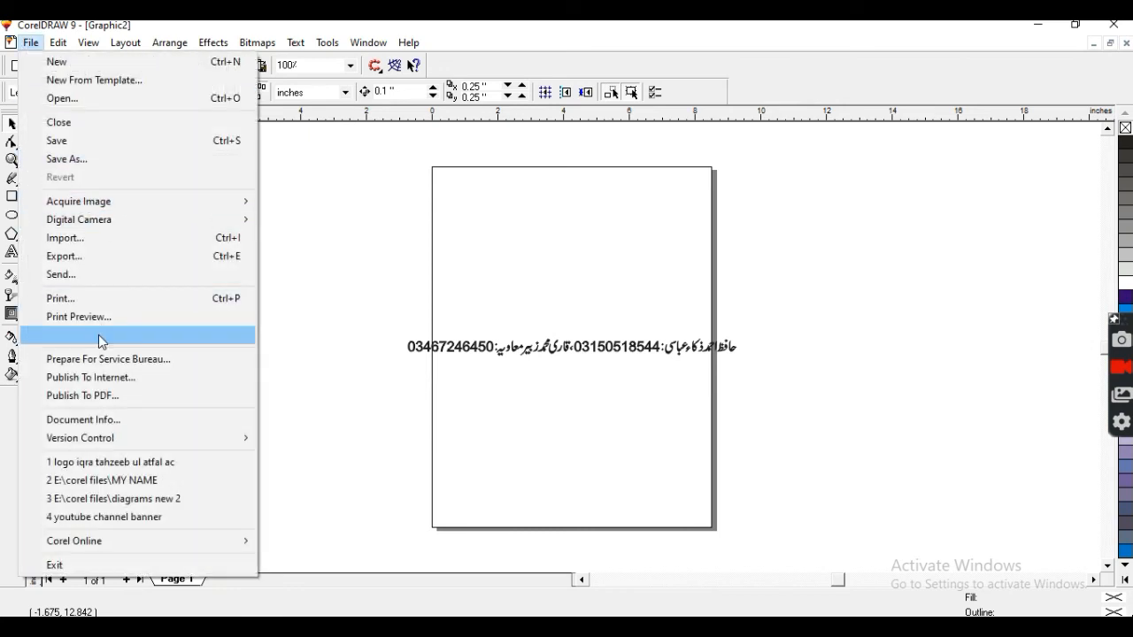
{"action": "left_click", "coordinate": [89, 256]}
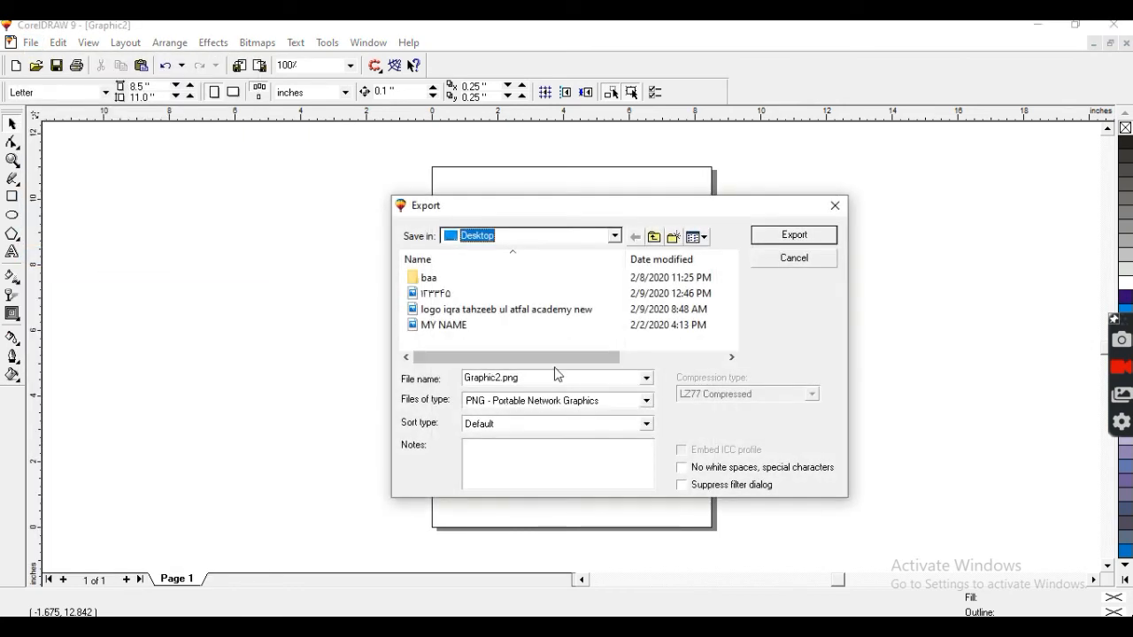
{"action": "left_click", "coordinate": [548, 380]}
{"action": "type", "text": "4325466"}
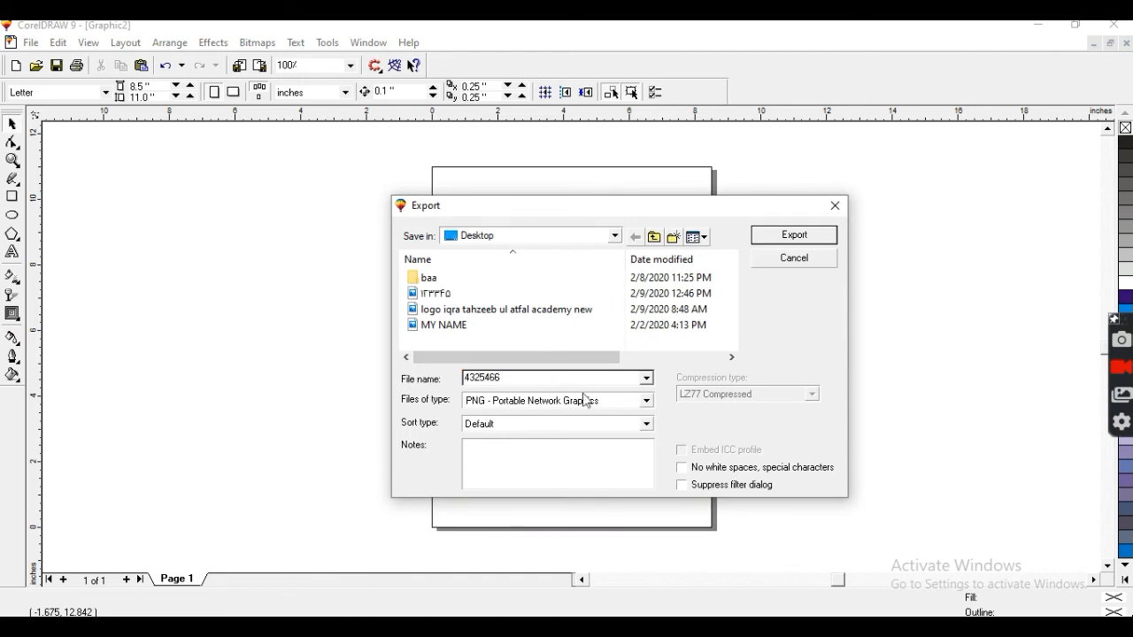
{"action": "left_click", "coordinate": [648, 409]}
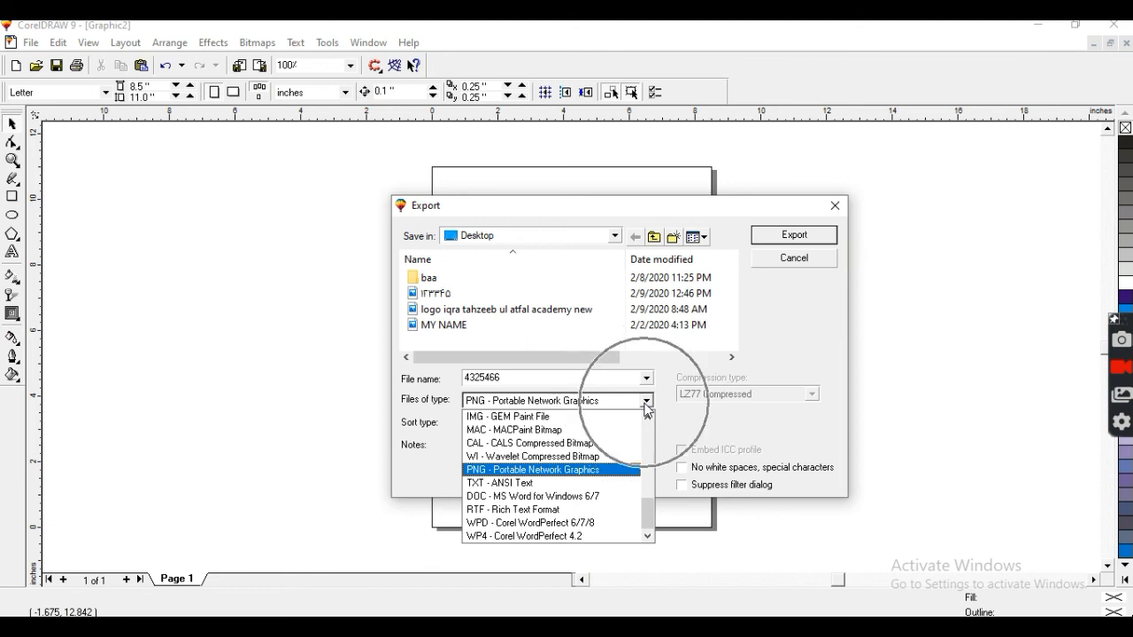
{"action": "left_click", "coordinate": [491, 470]}
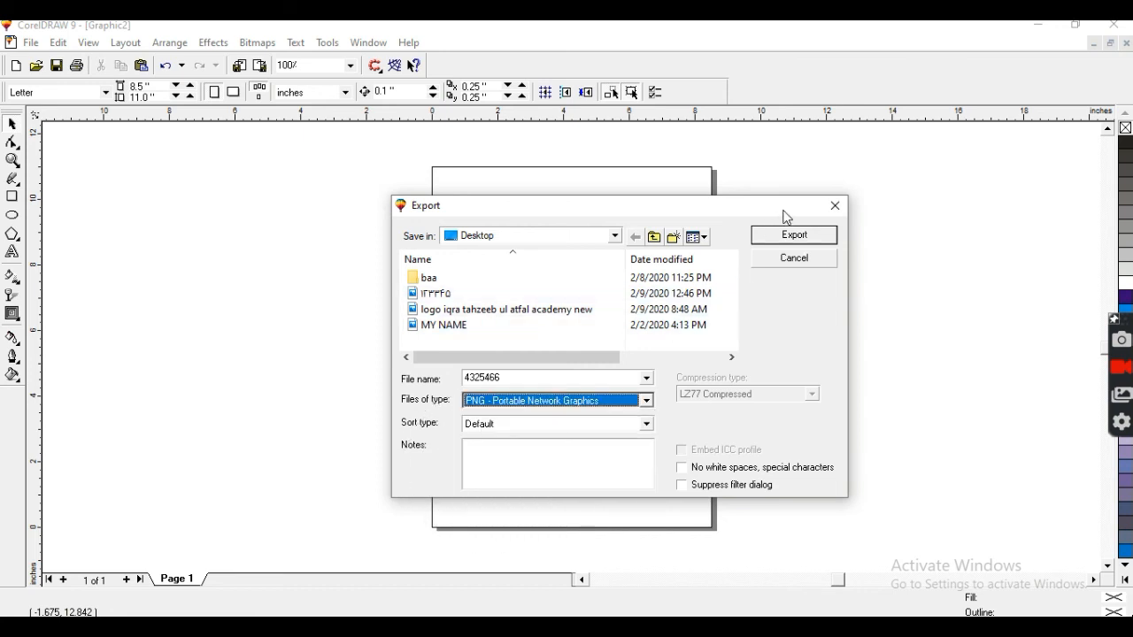
{"action": "left_click", "coordinate": [774, 245]}
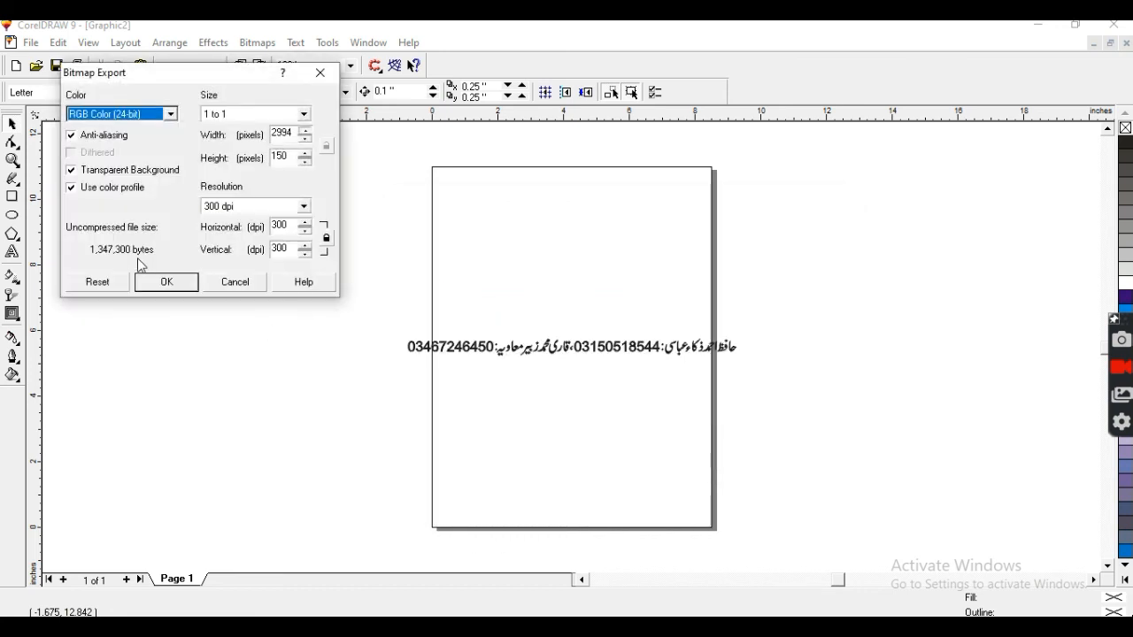
Step: Finish the PNG export with Transparent Background enabled and without interlacing
{"action": "left_click", "coordinate": [71, 171]}
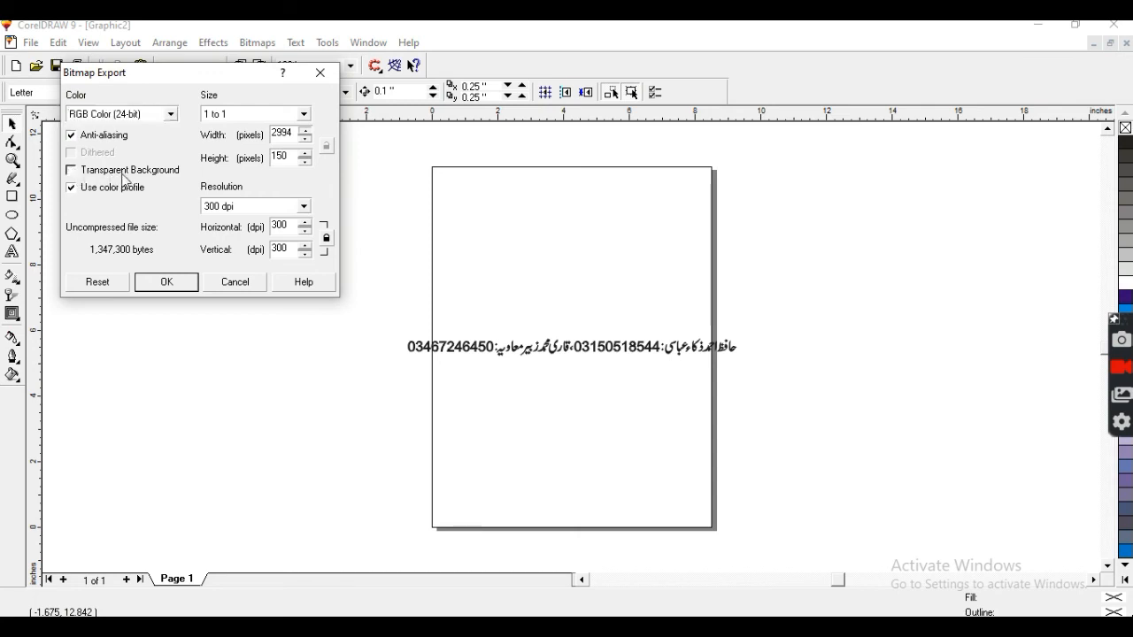
{"action": "left_click", "coordinate": [72, 172]}
{"action": "left_click", "coordinate": [161, 282]}
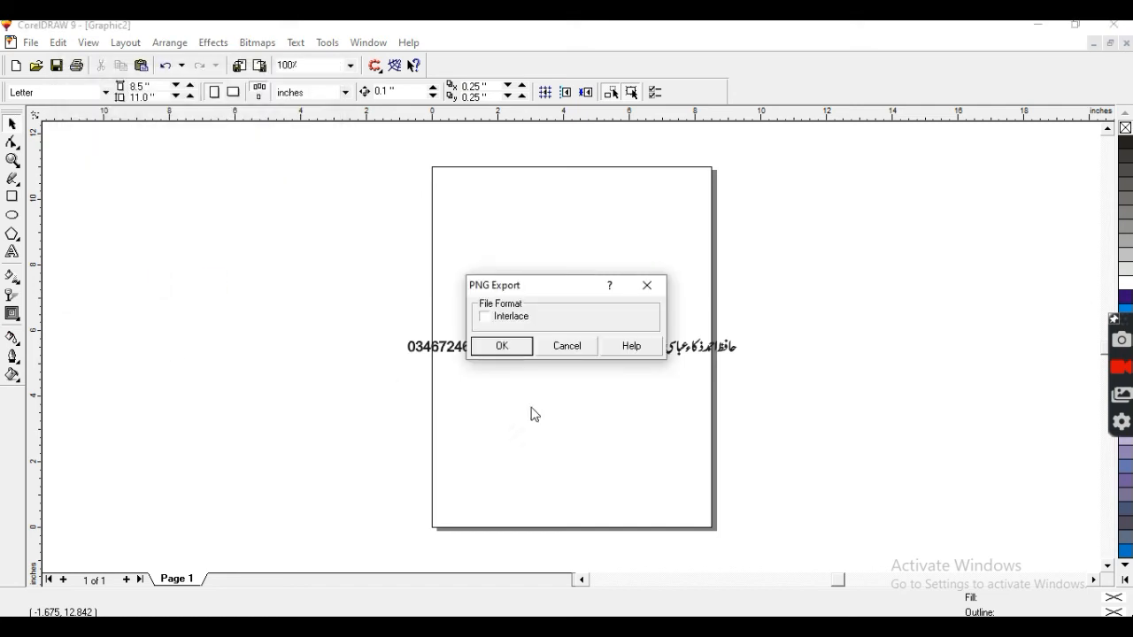
{"action": "left_click", "coordinate": [509, 348]}
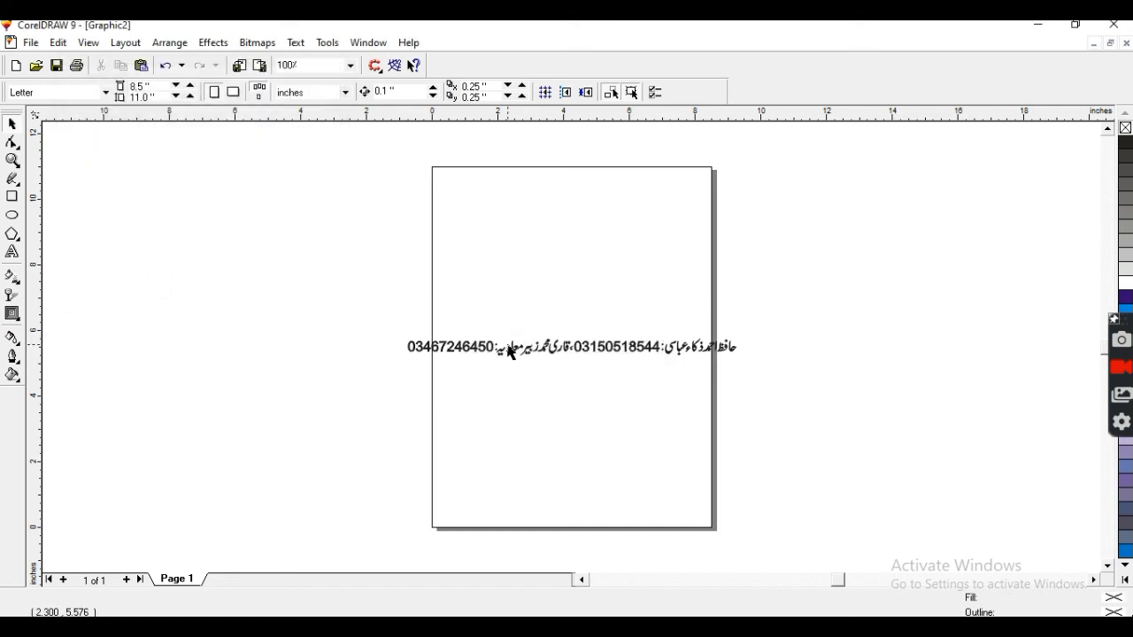
Step: Switch to Filmora and import the 4325466 image from the Desktop into the media library
{"action": "left_click", "coordinate": [1038, 25]}
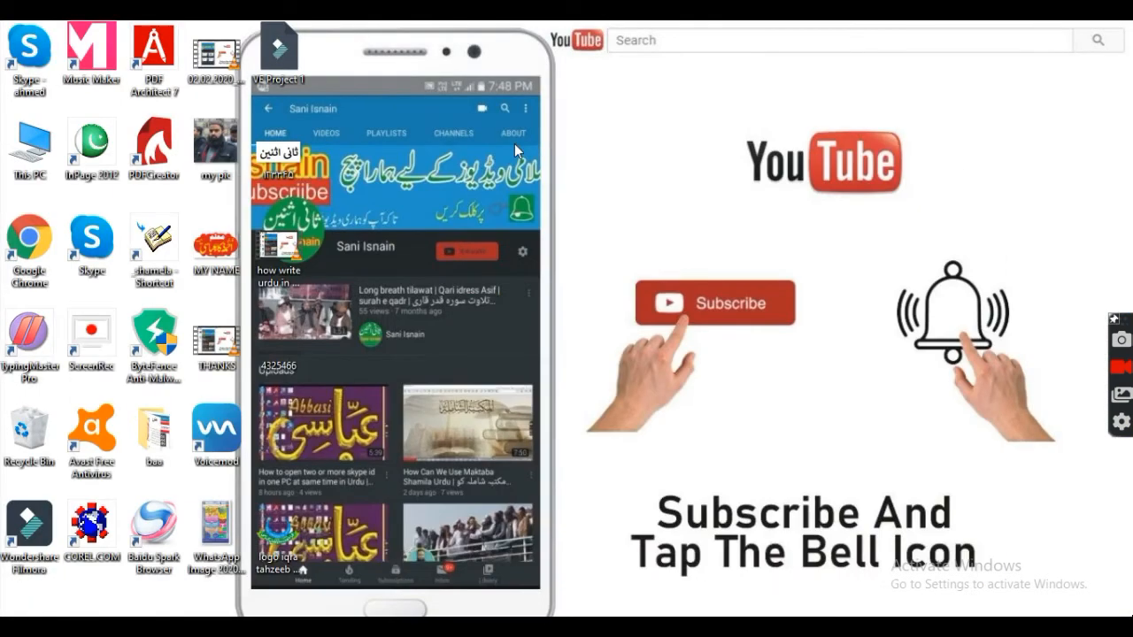
{"action": "left_click", "coordinate": [284, 352]}
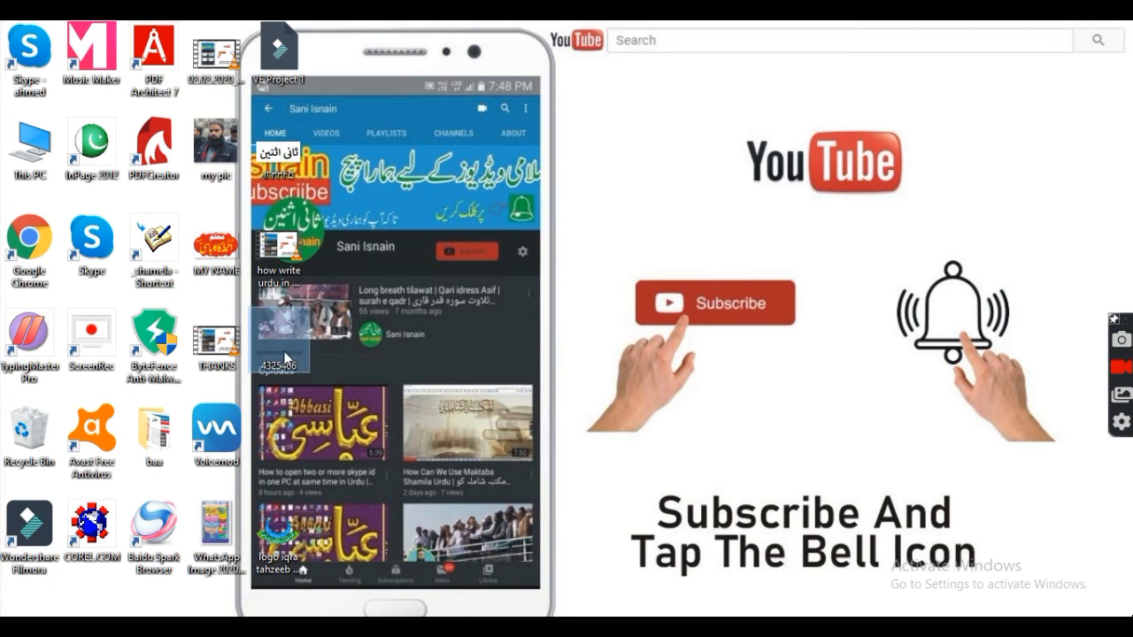
{"action": "key", "text": "alt+Tab"}
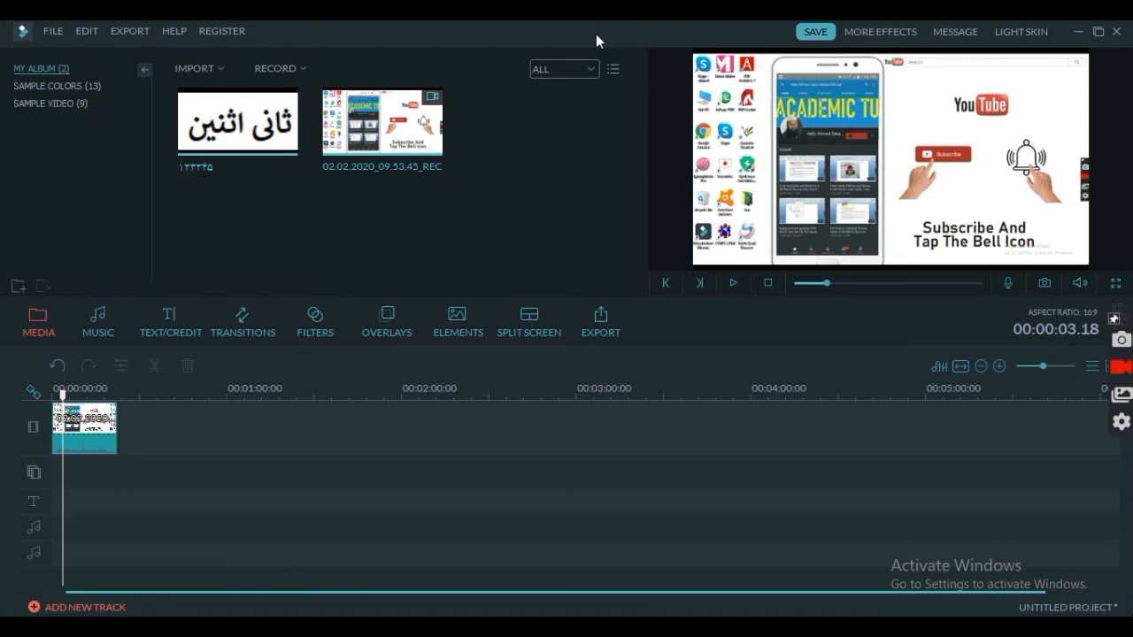
{"action": "left_click", "coordinate": [1099, 33]}
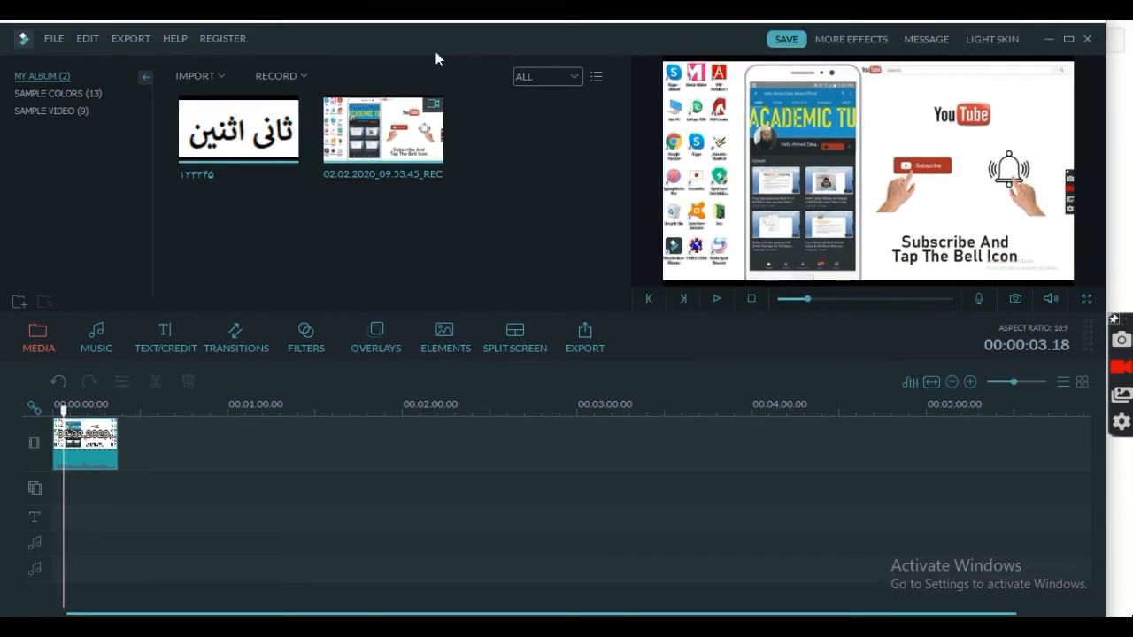
{"action": "left_click_drag", "start_coordinate": [301, 37], "coordinate": [617, 51]}
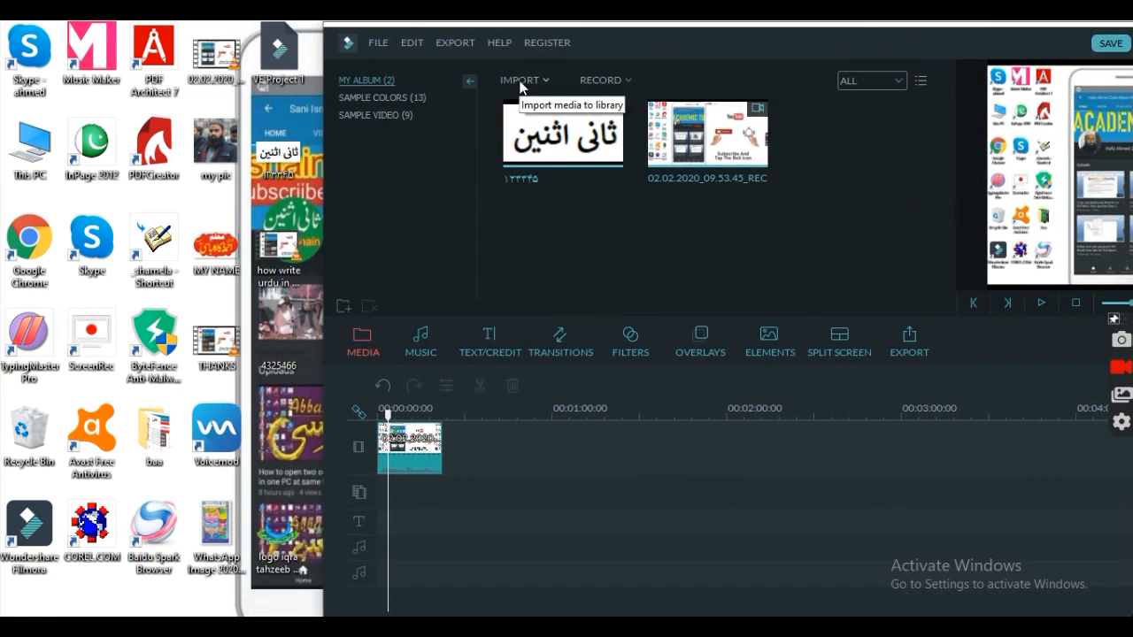
{"action": "left_click_drag", "start_coordinate": [542, 281], "coordinate": [543, 282]}
{"action": "left_click_drag", "start_coordinate": [846, 39], "coordinate": [524, 39]}
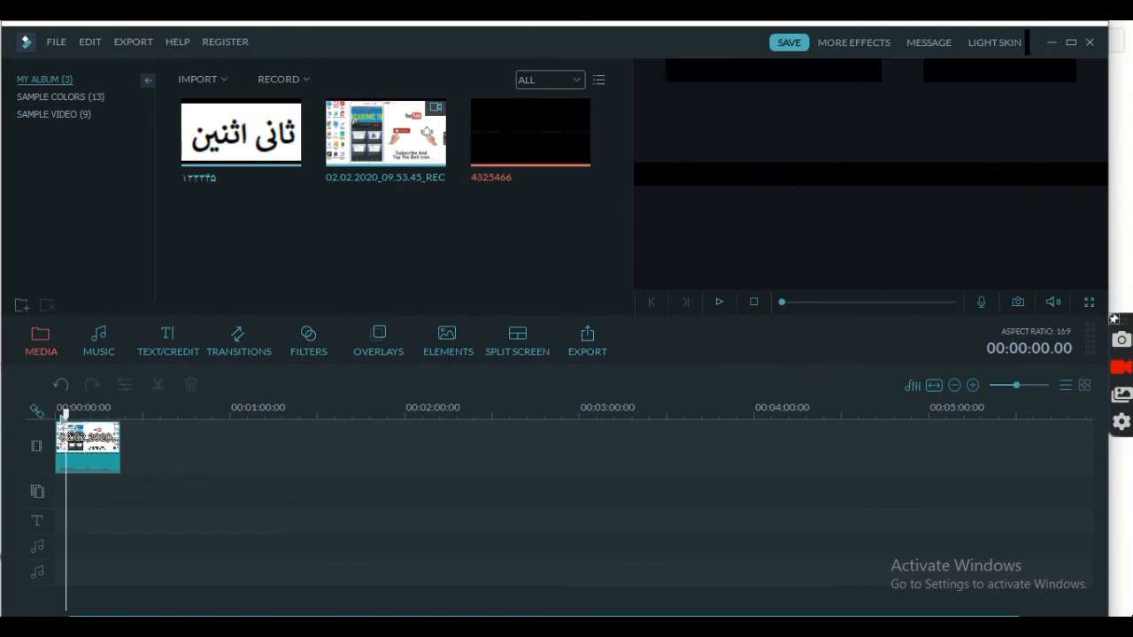
Step: Try the 4325466 image as a picture-in-picture overlay at the video's start, low and high in the frame, and delete the overlay
{"action": "left_click_drag", "start_coordinate": [63, 412], "coordinate": [56, 412]}
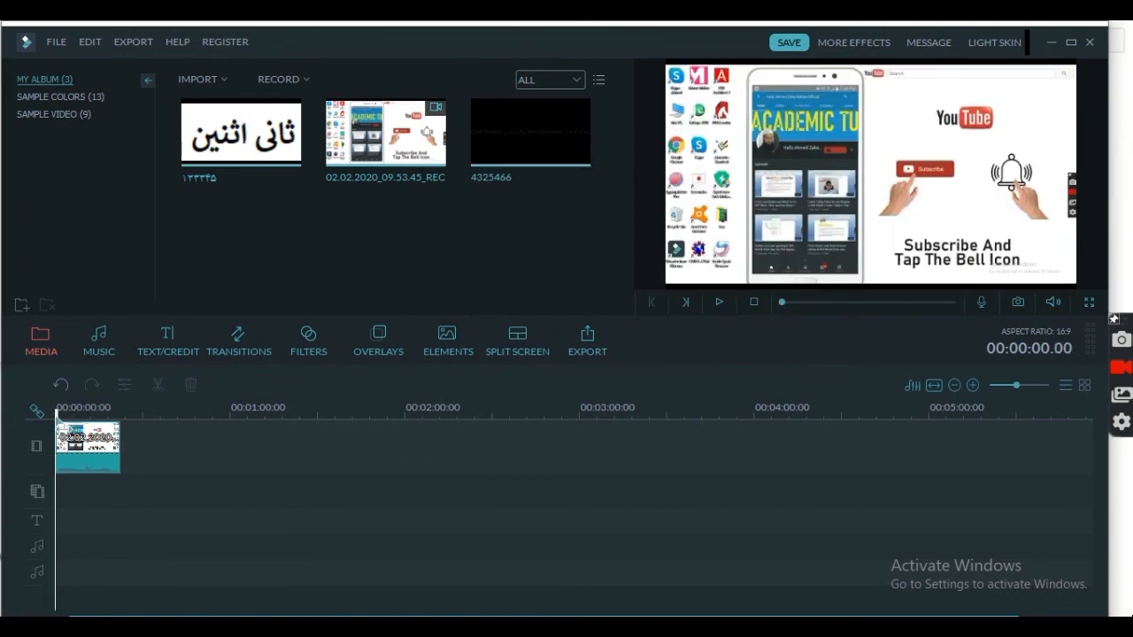
{"action": "right_click", "coordinate": [530, 136]}
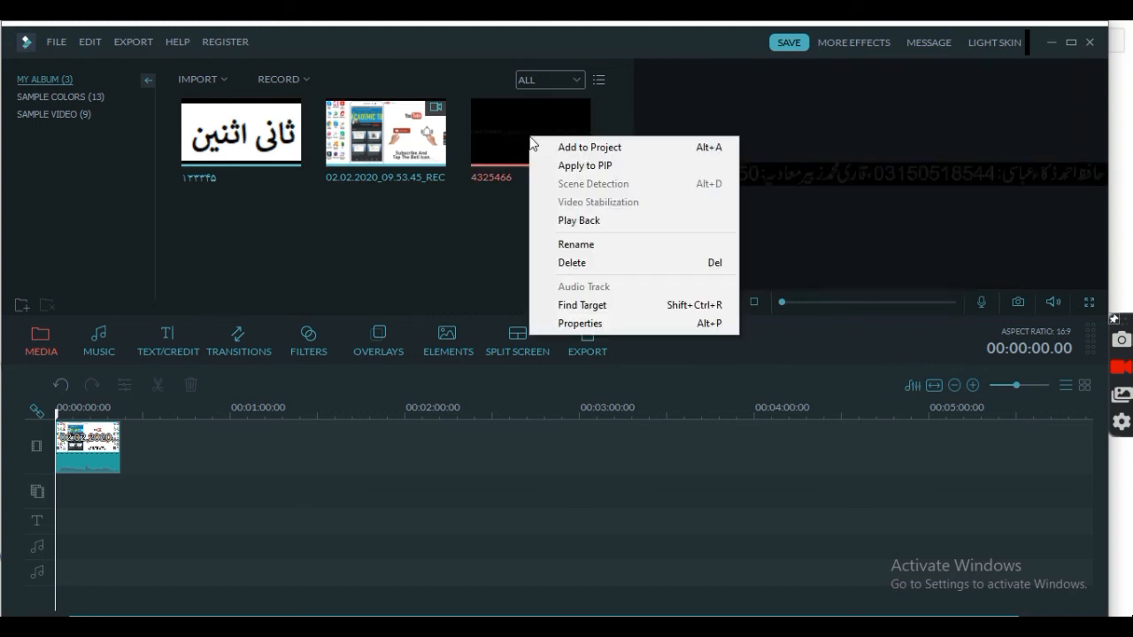
{"action": "left_click", "coordinate": [576, 168]}
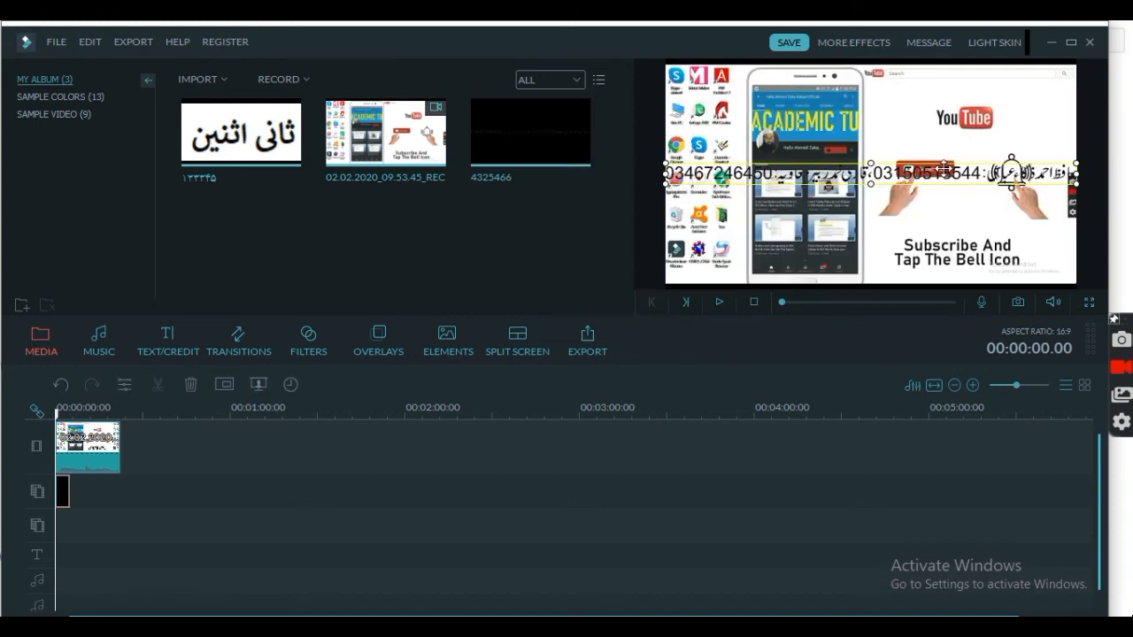
{"action": "left_click_drag", "start_coordinate": [894, 179], "coordinate": [885, 274]}
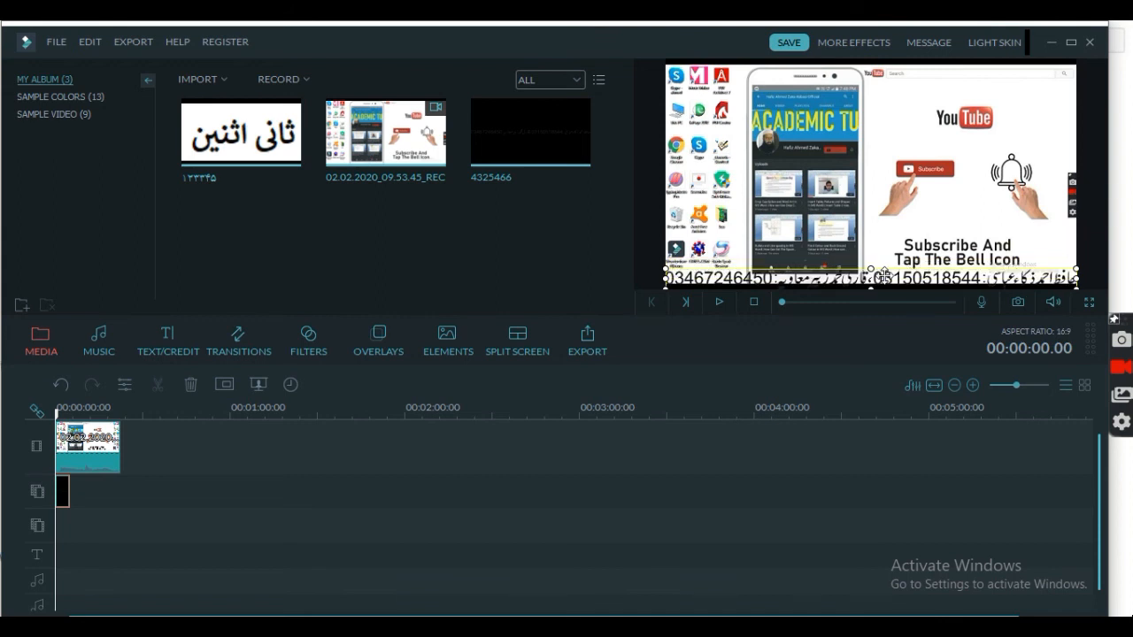
{"action": "left_click_drag", "start_coordinate": [889, 275], "coordinate": [856, 116]}
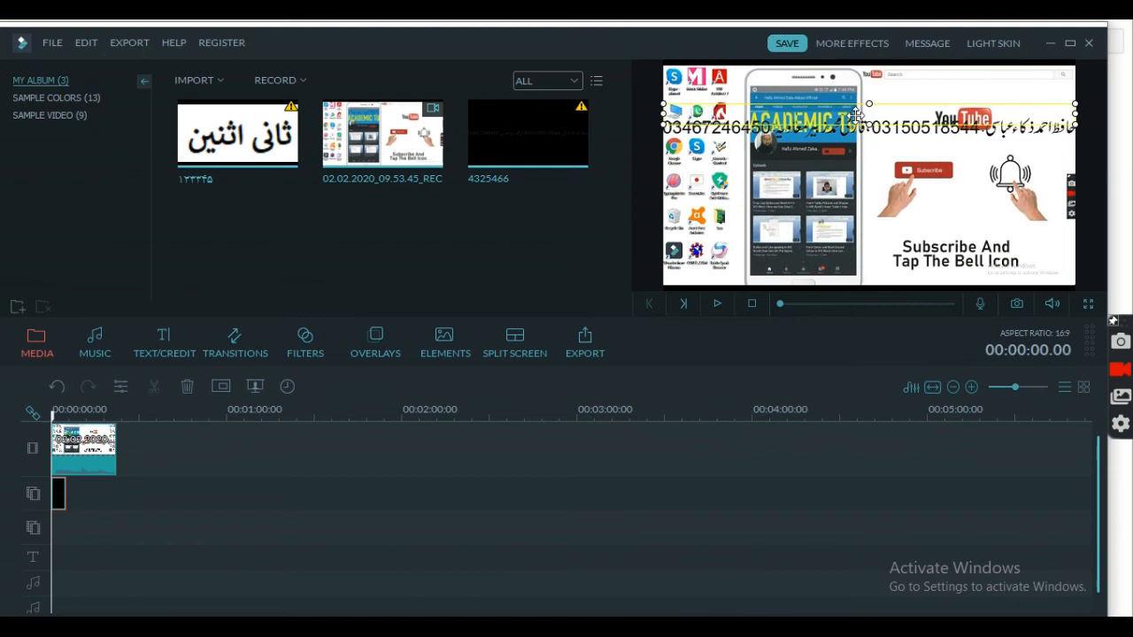
{"action": "key", "text": "Delete"}
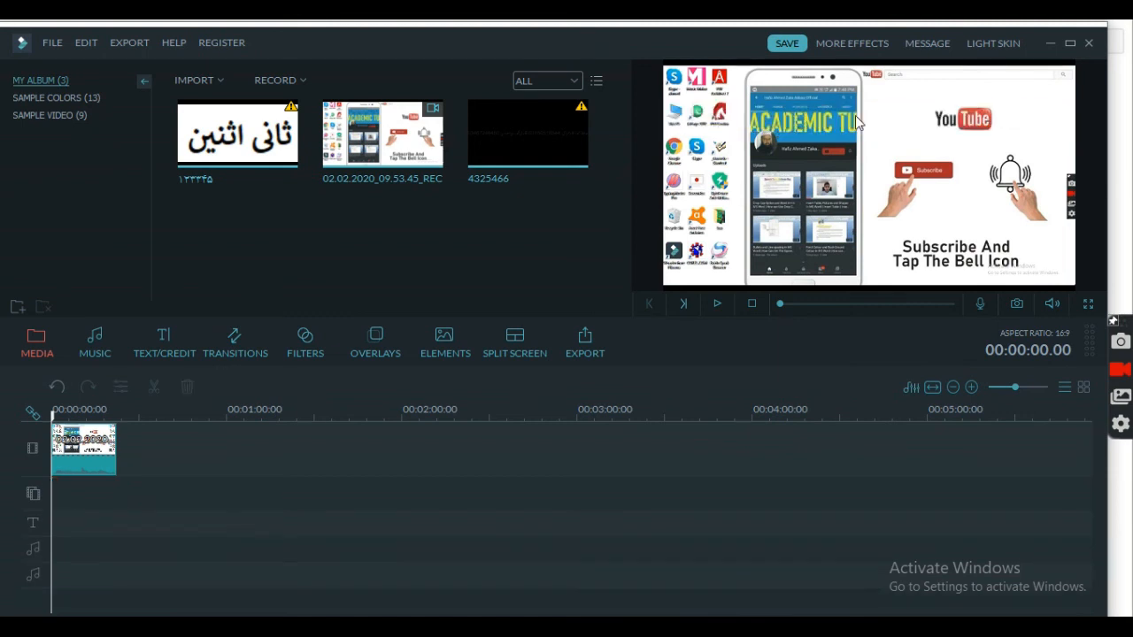
Step: Import the Iqra Tahzeeb ul Atfal academy logo from the Desktop and place it as a small picture-in-picture overlay in the video's lower-right corner
{"action": "left_click_drag", "start_coordinate": [363, 46], "coordinate": [637, 60]}
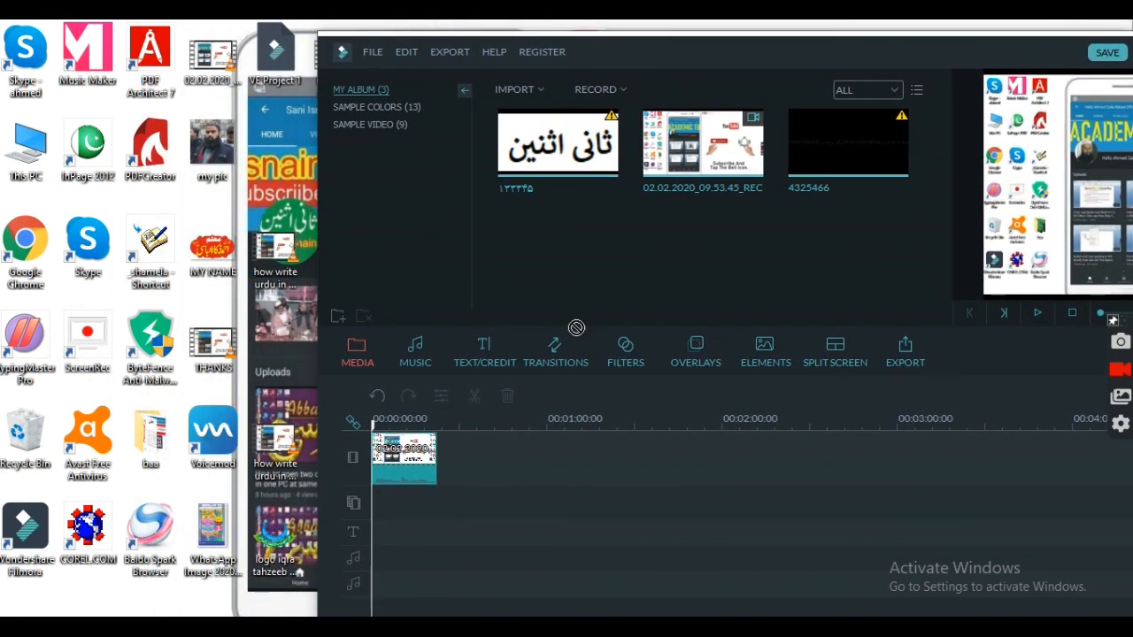
{"action": "left_click_drag", "start_coordinate": [781, 53], "coordinate": [467, 43]}
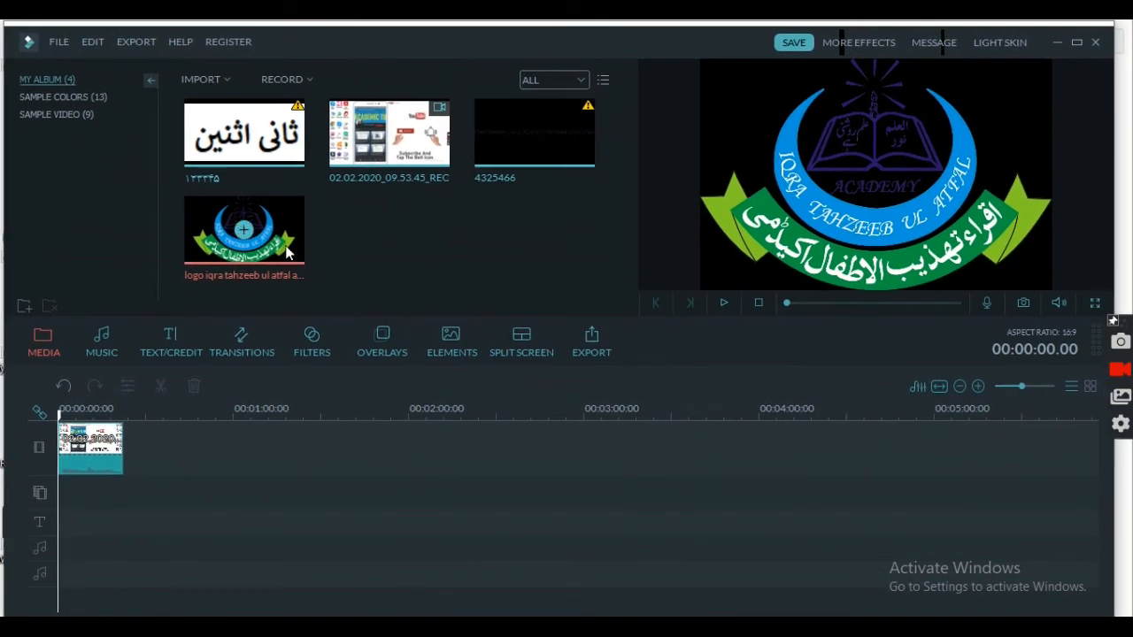
{"action": "right_click", "coordinate": [247, 239]}
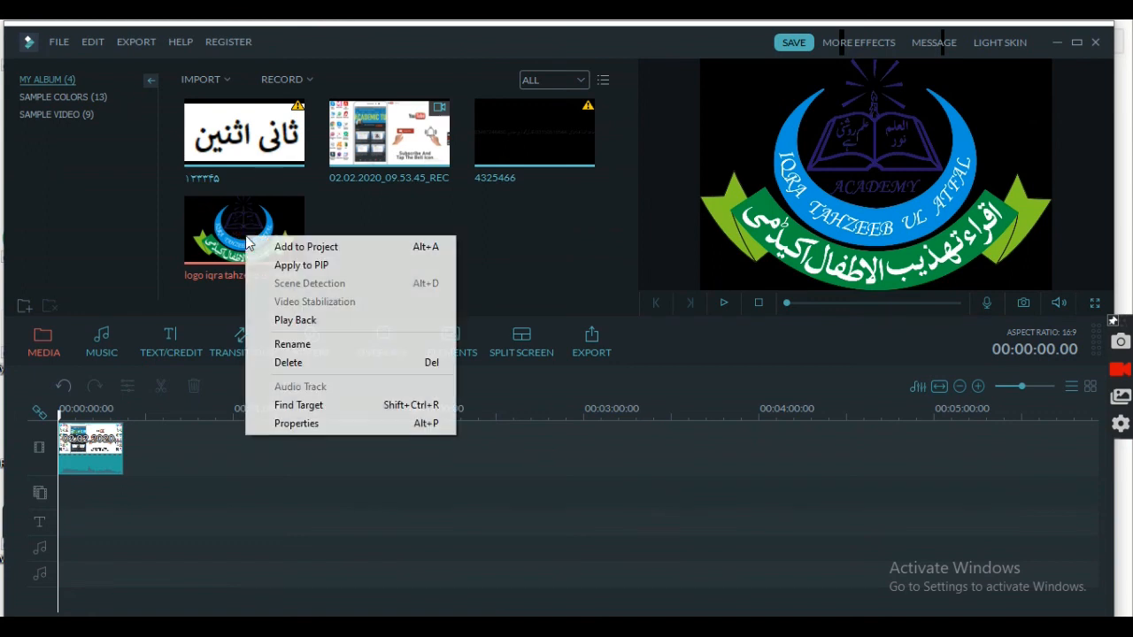
{"action": "left_click", "coordinate": [273, 266]}
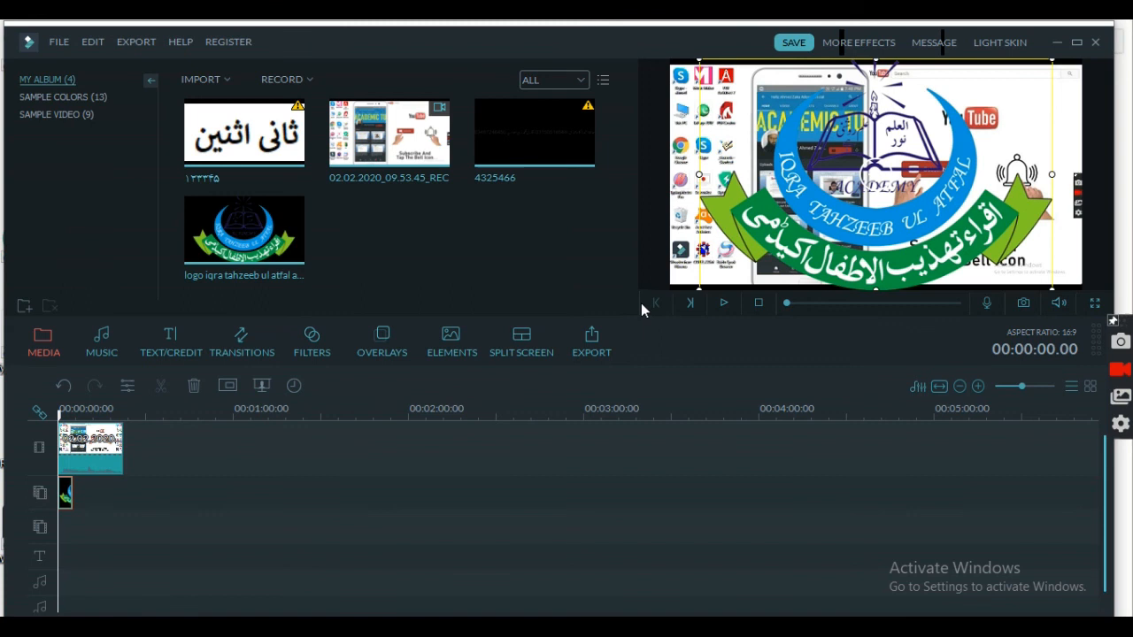
{"action": "left_click_drag", "start_coordinate": [700, 290], "coordinate": [1050, 252]}
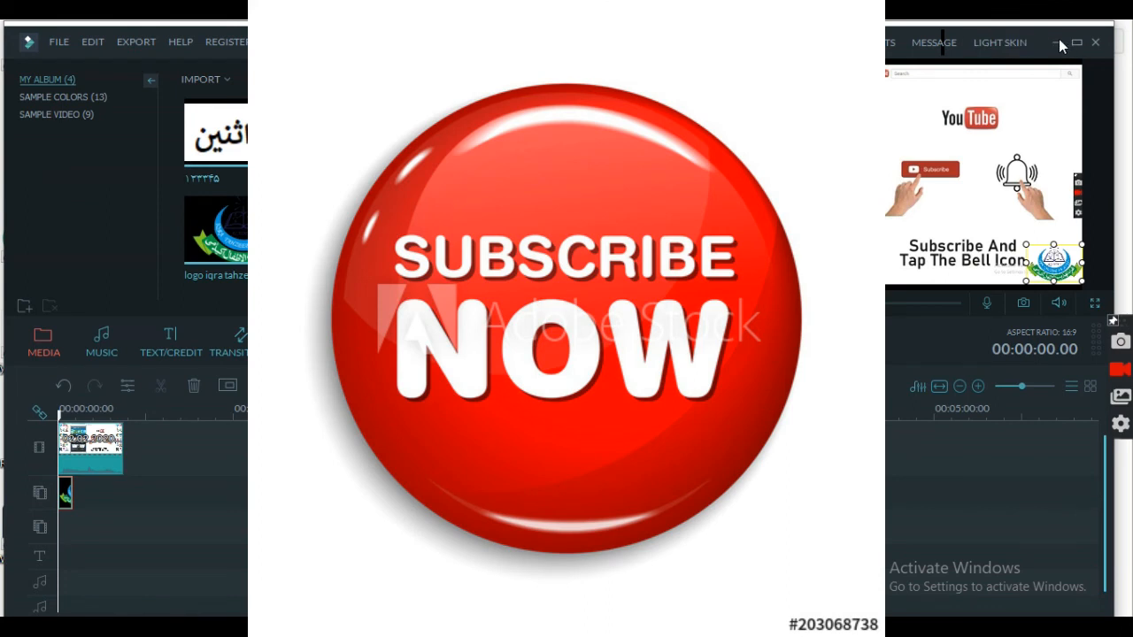
{"action": "left_click", "coordinate": [1057, 42]}
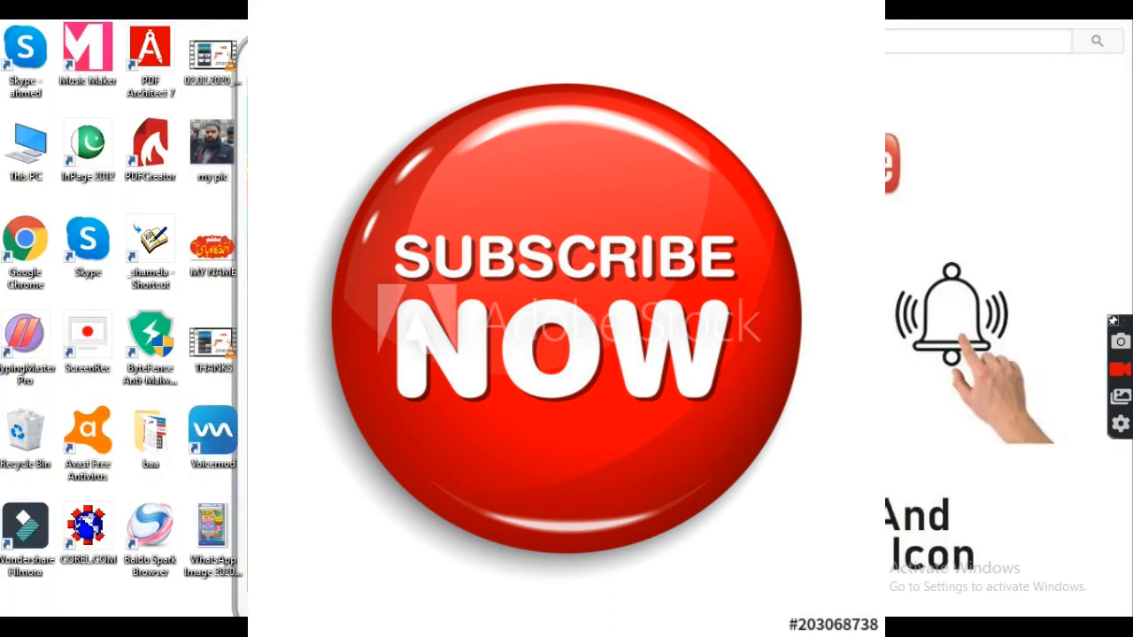